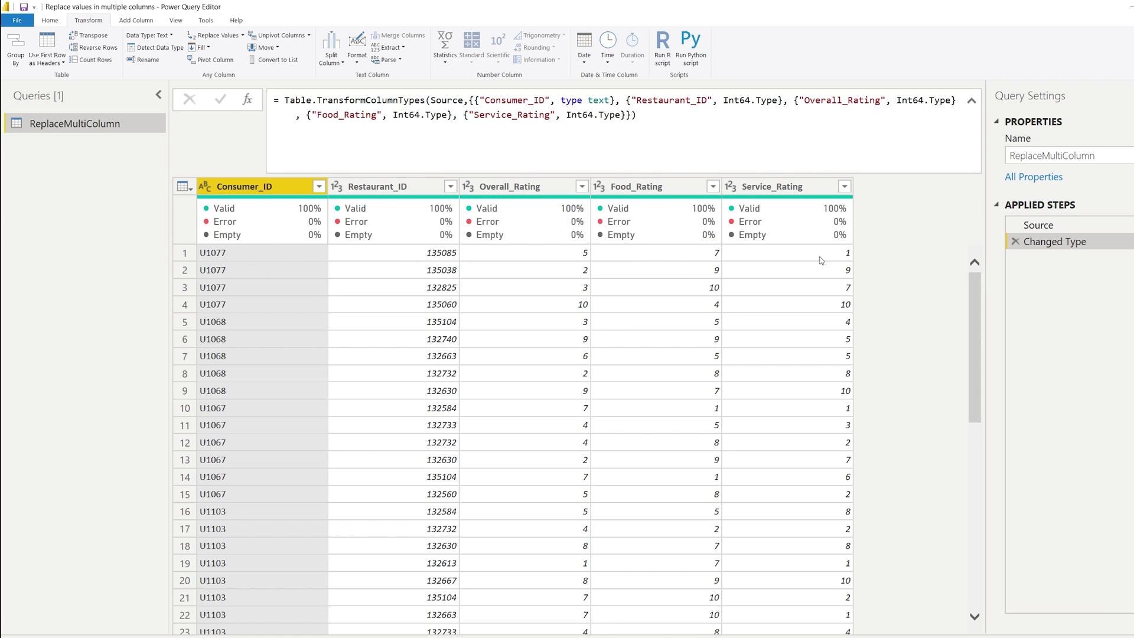
- Replace rating 1 with 5 in the Overall_Rating column
scroll(754, 366, down, 9)
scroll(697, 381, up, 9)
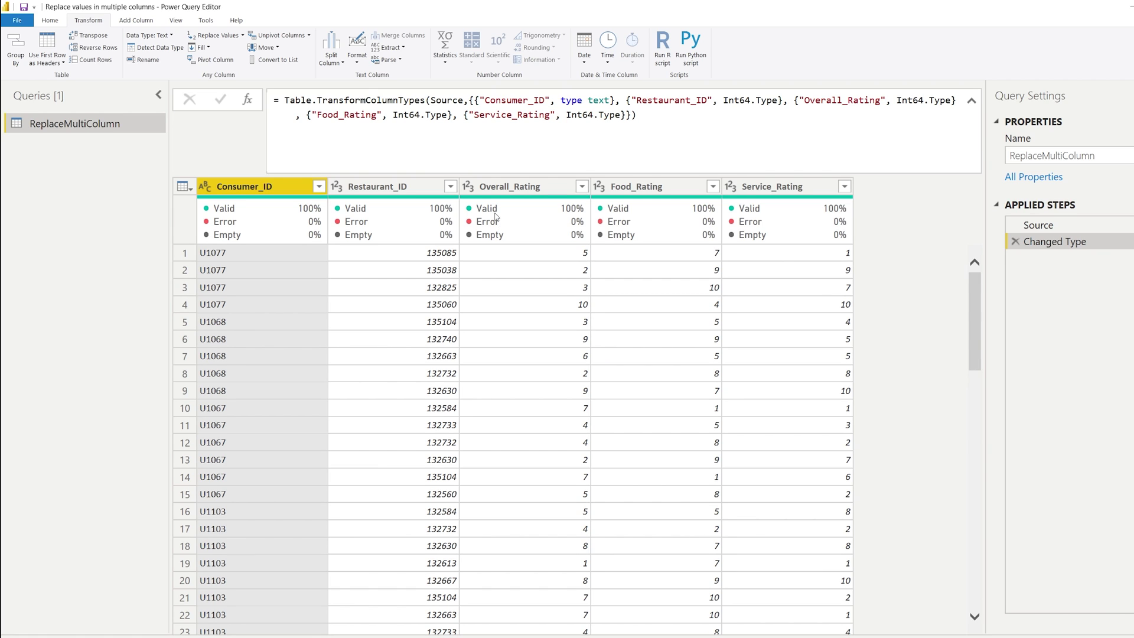
click(522, 189)
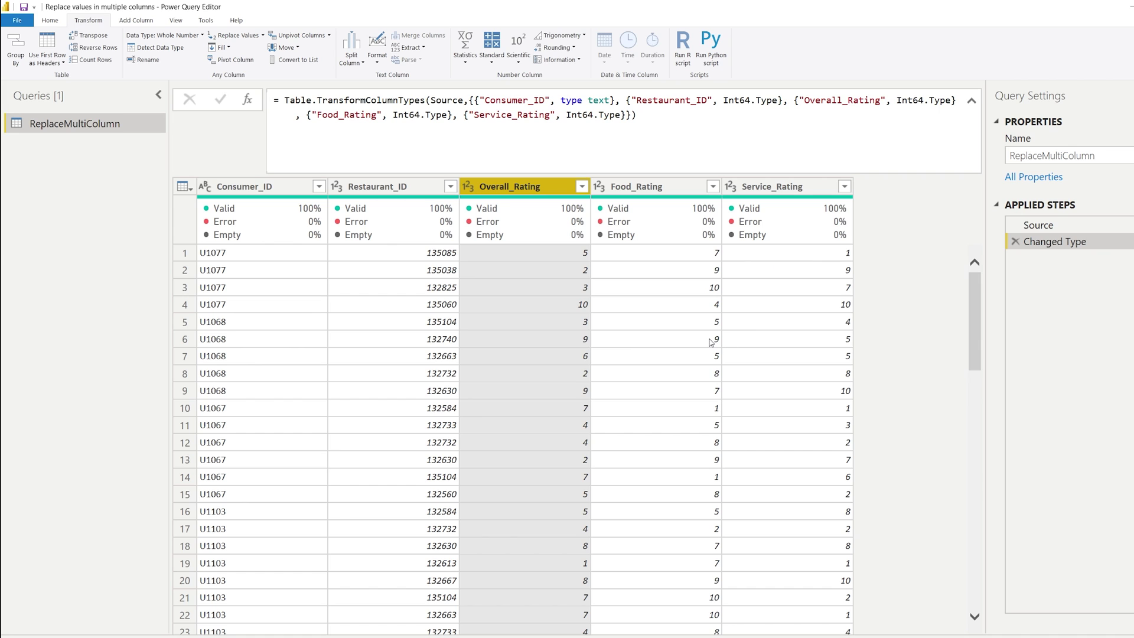
right_click(545, 192)
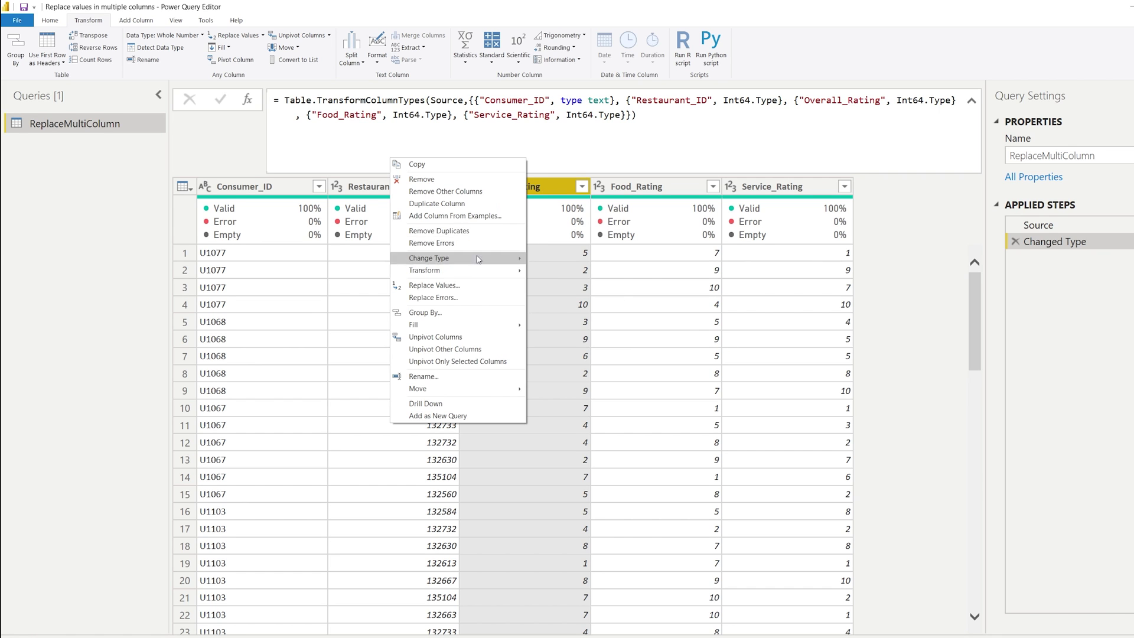
click(462, 287)
text(1)
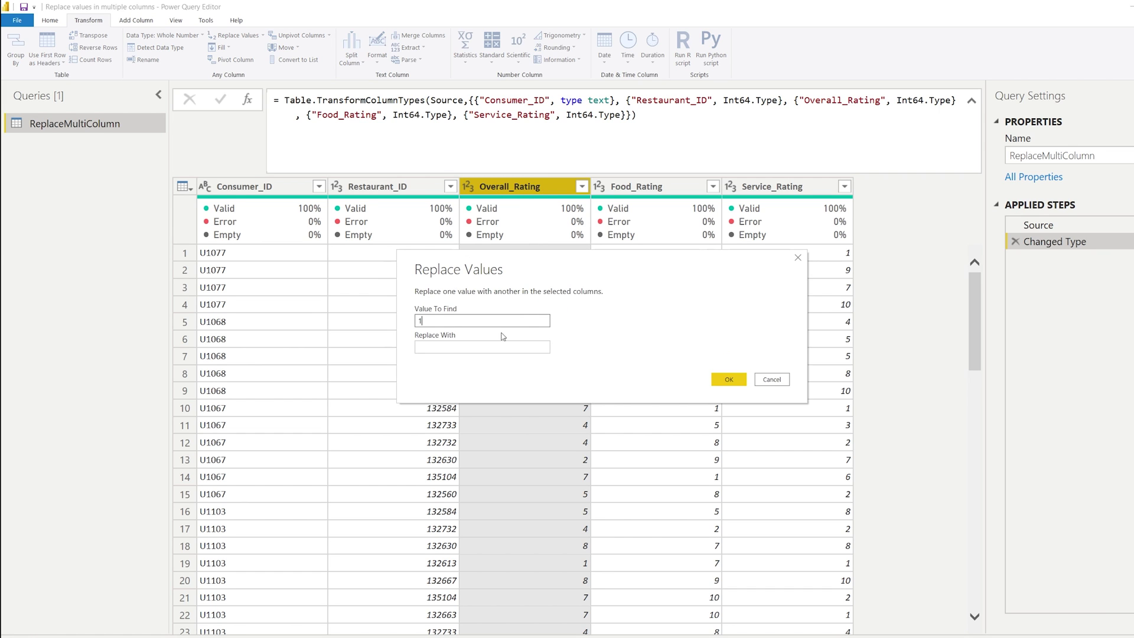
click(496, 347)
text(5)
click(735, 382)
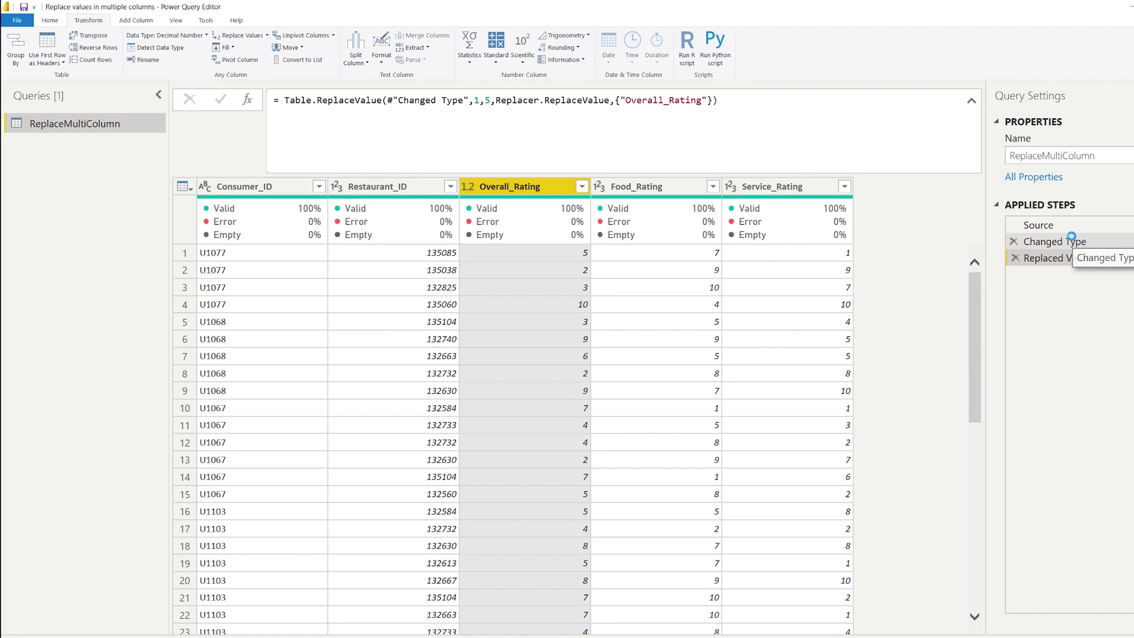
- Compare the ratings before and after the replacement, then delete that step
click(1014, 241)
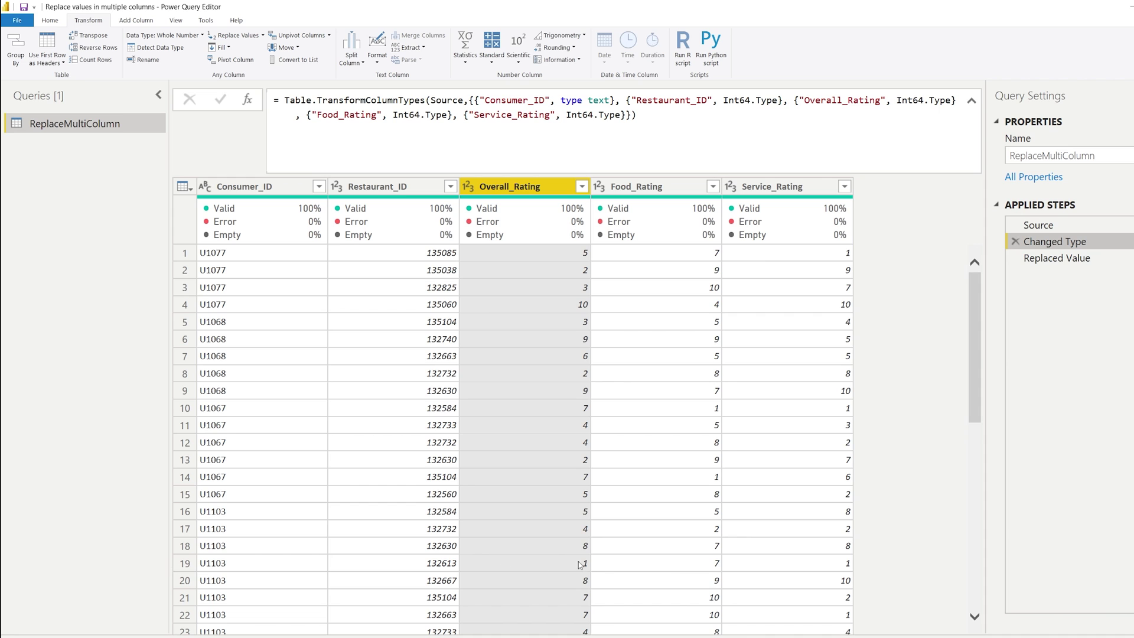
click(1057, 260)
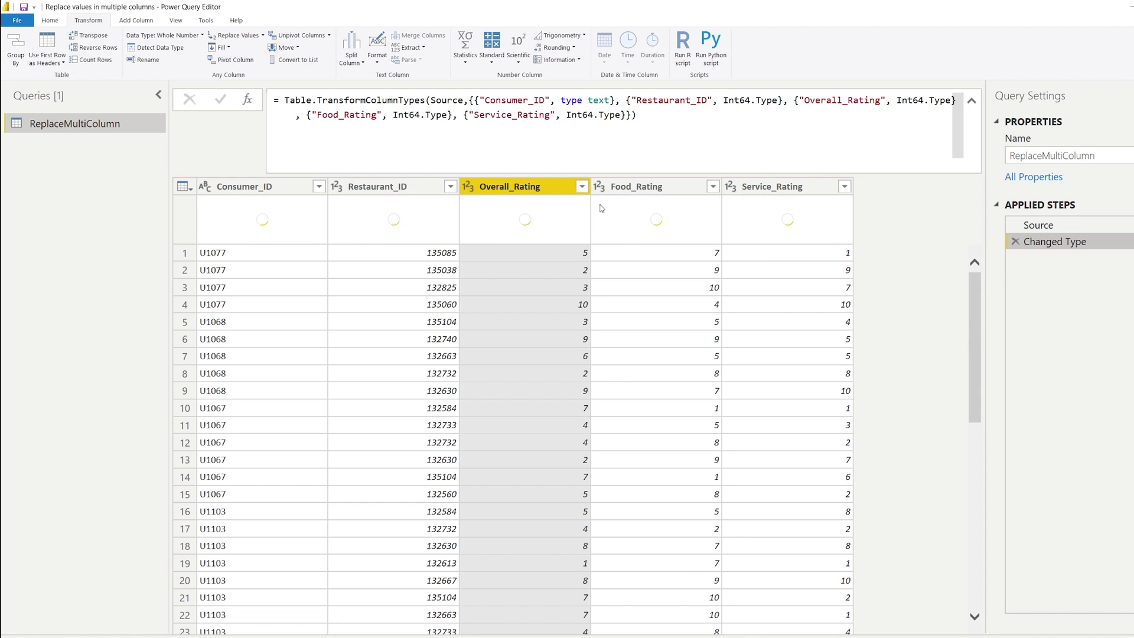
click(1022, 242)
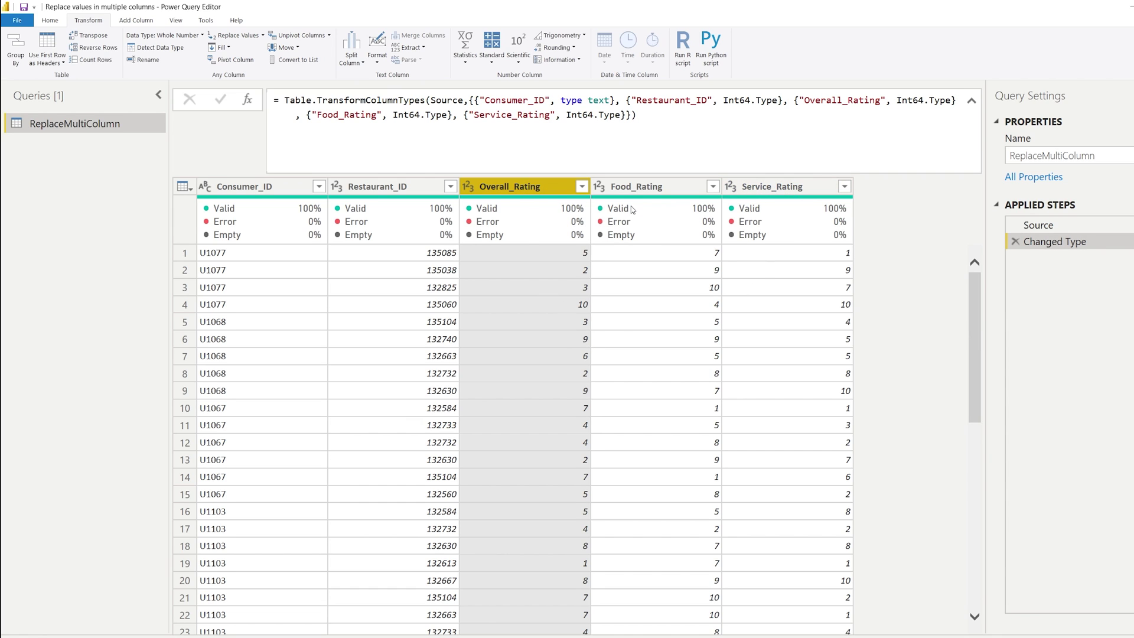
- Replace rating 1 across Overall_Rating, Food_Rating and Service_Rating together
shift+click(798, 188)
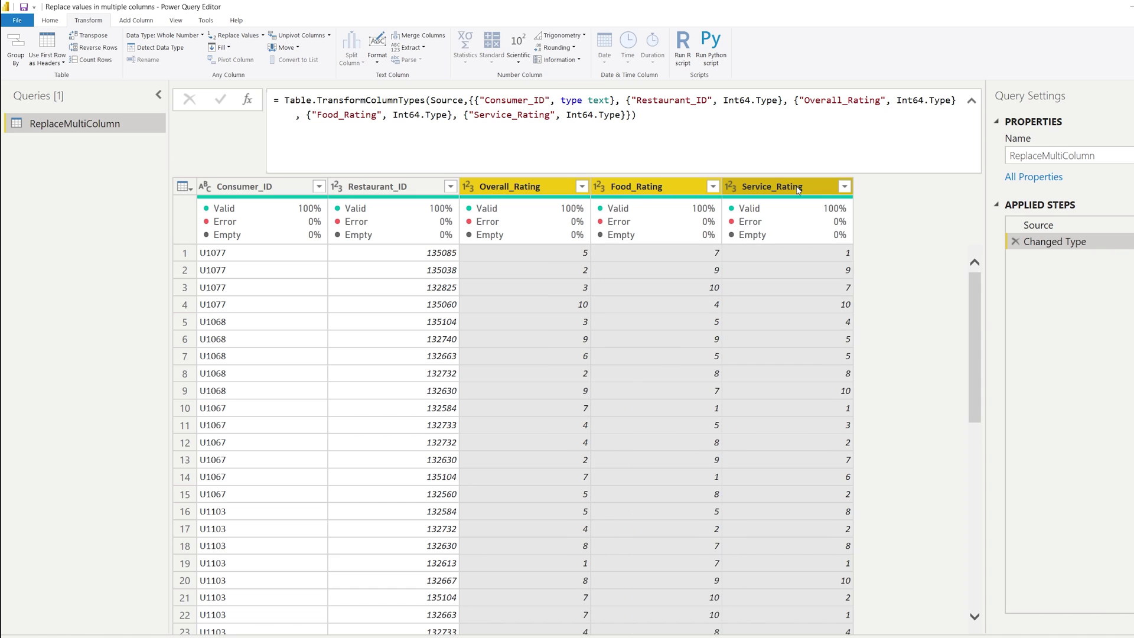
right_click(815, 189)
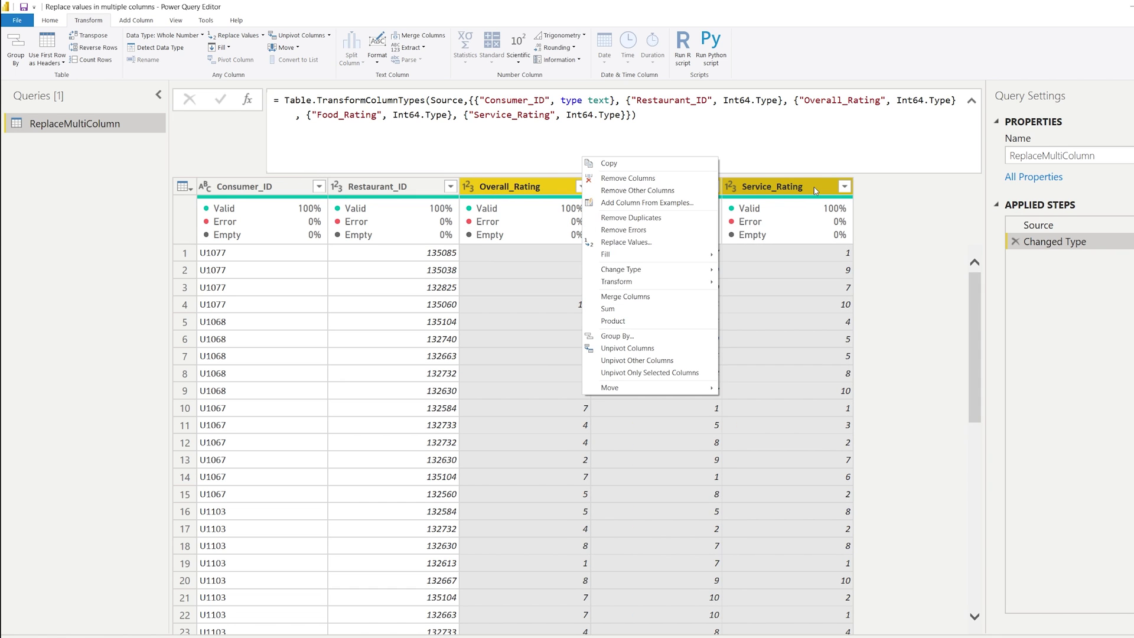
click(632, 242)
text(1)
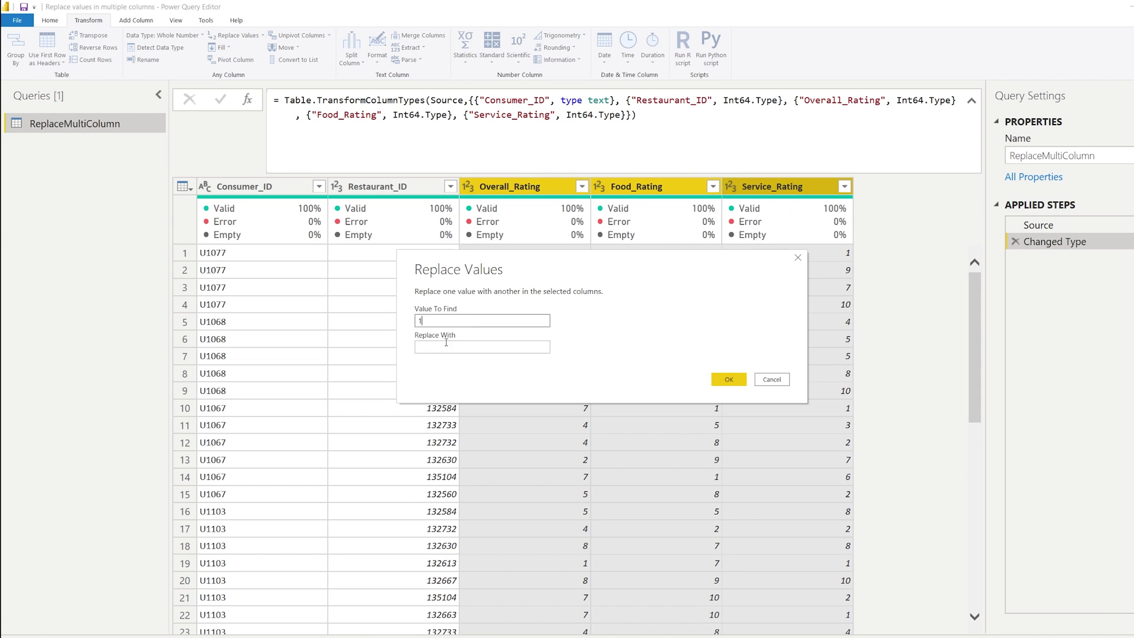
click(449, 343)
text(0)
click(737, 380)
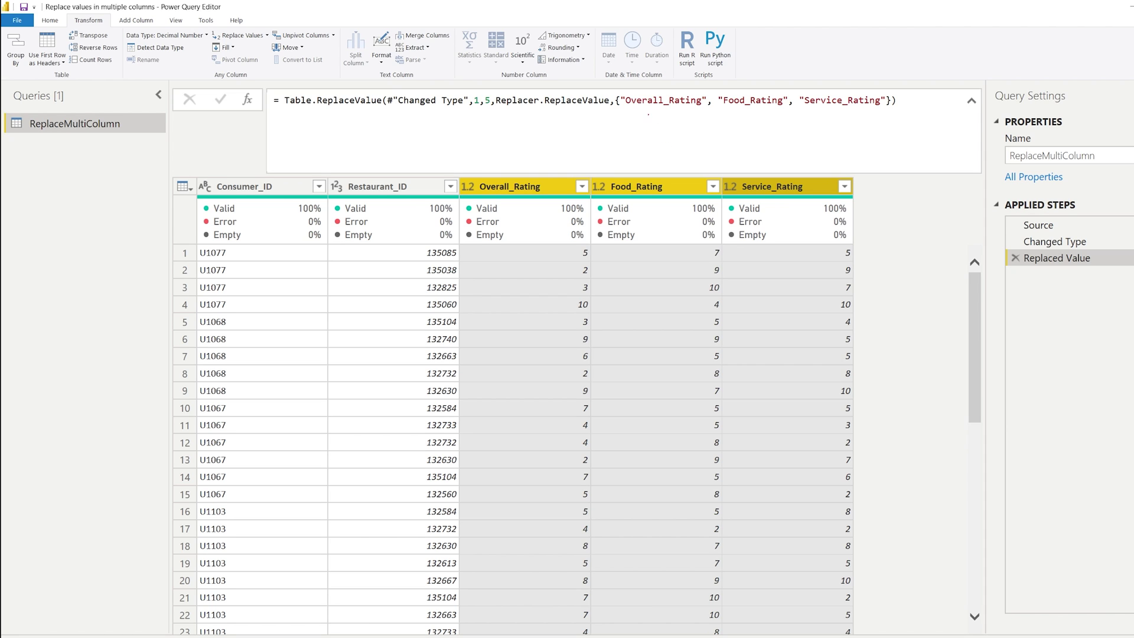
- Review the three-column replacement, then delete that step
drag(626, 113, 884, 114)
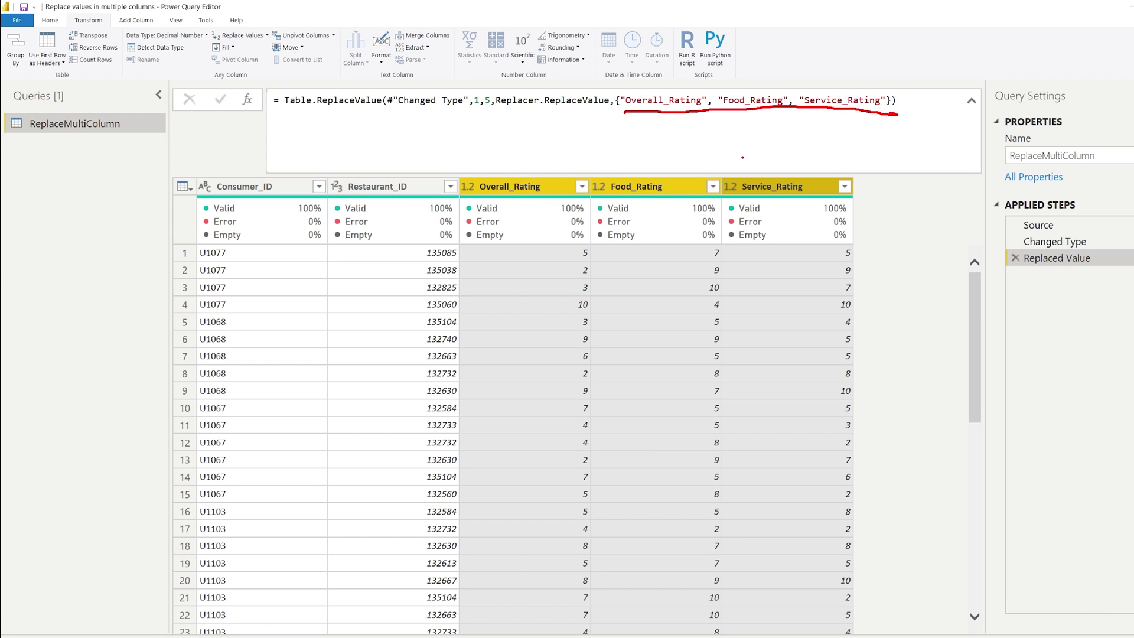
key(Escape)
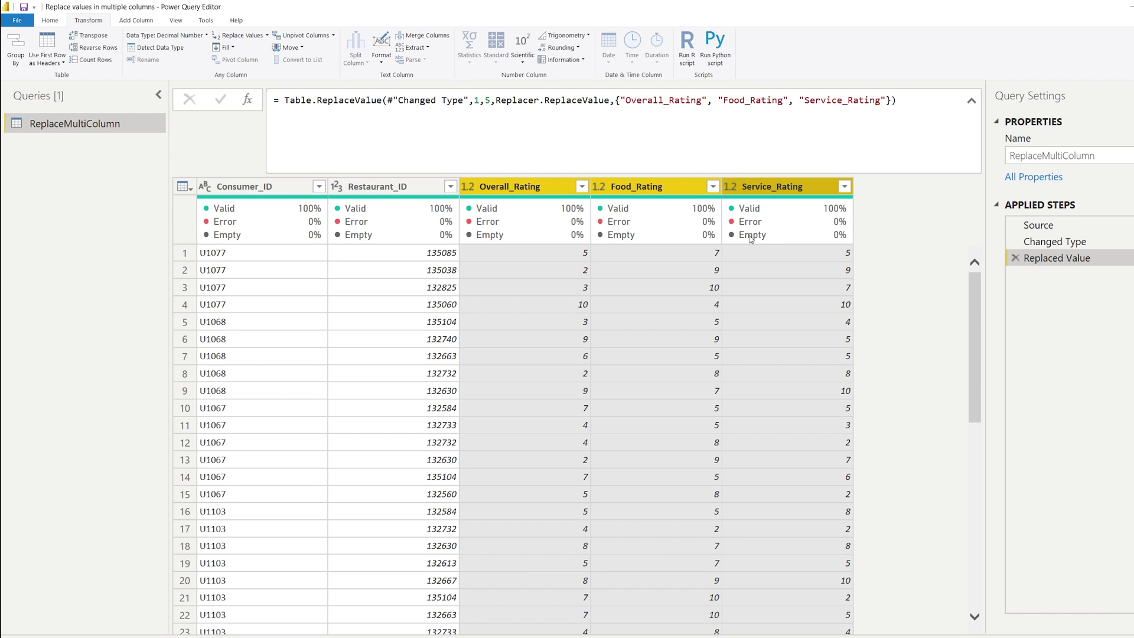
click(1015, 258)
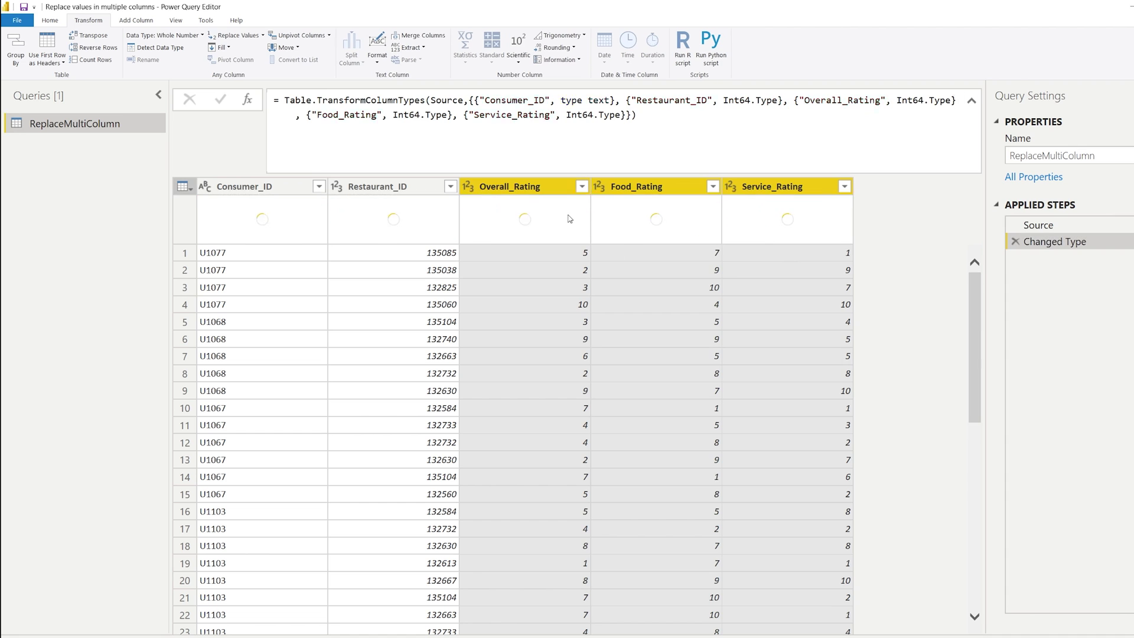
- Redo the 1-to-5 replacement on Overall_Rating alone as the final Replaced Value step
click(549, 188)
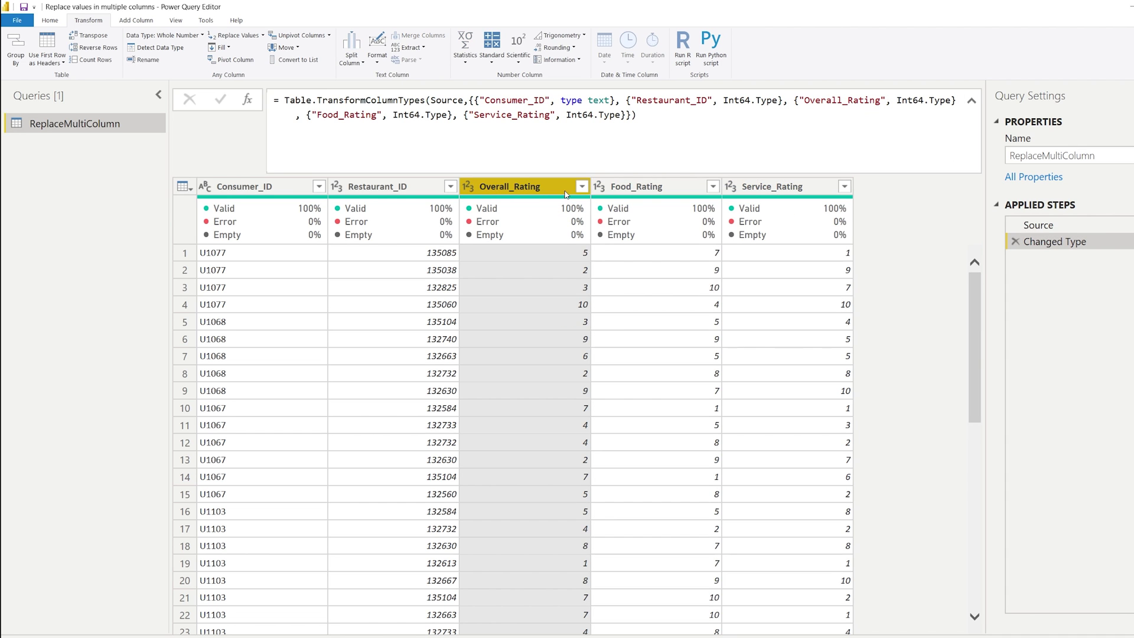
right_click(559, 189)
key(Down)
key(Down)
key(Down)
key(Down)
key(Down)
key(Down)
key(Down)
key(Down)
key(Down)
key(Down)
key(Down)
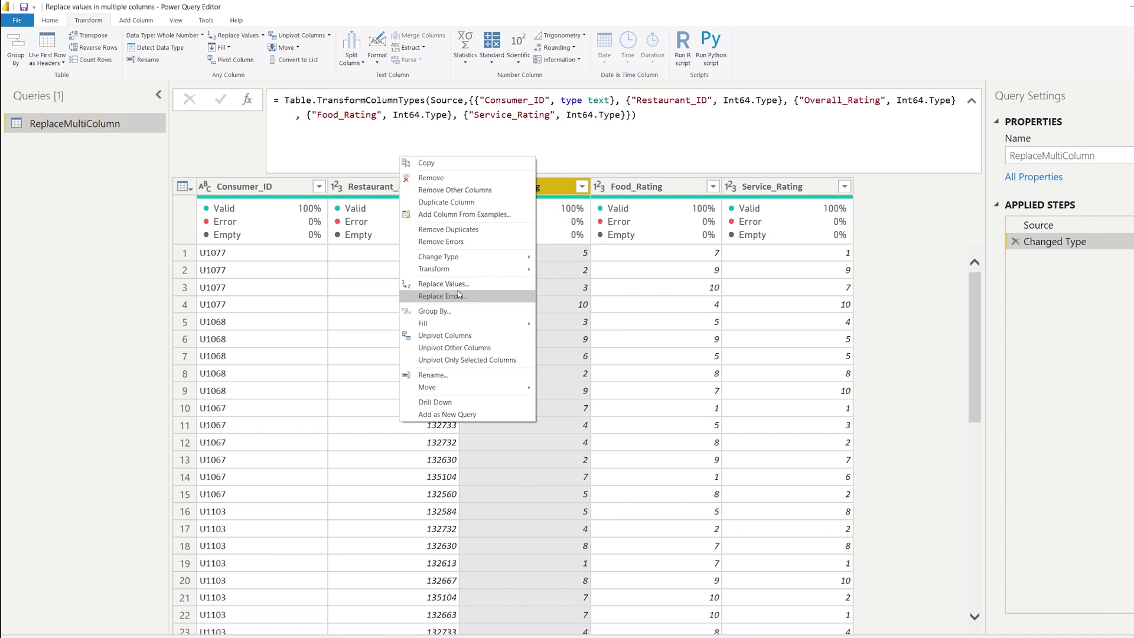
key(Up)
key(Return)
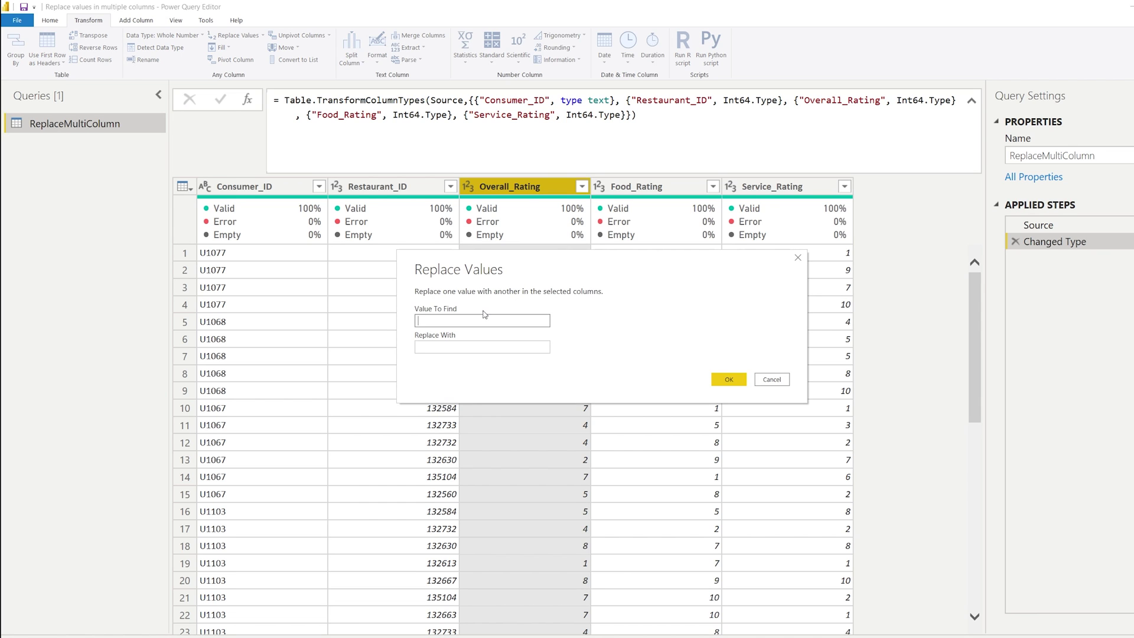
text(1)
key(Tab)
text(5)
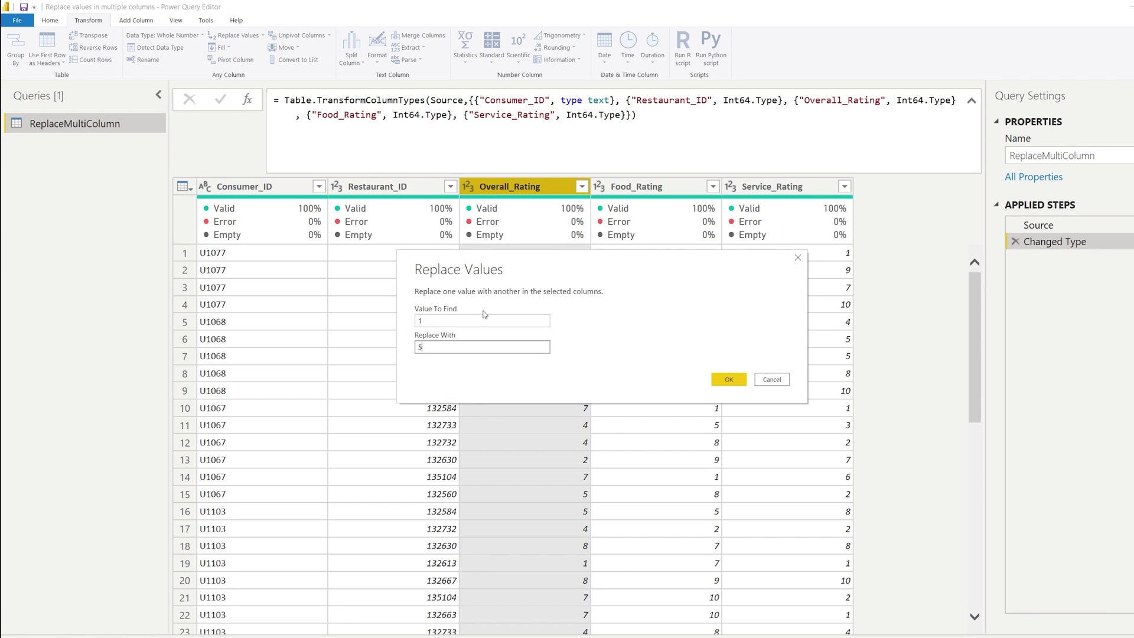
click(729, 379)
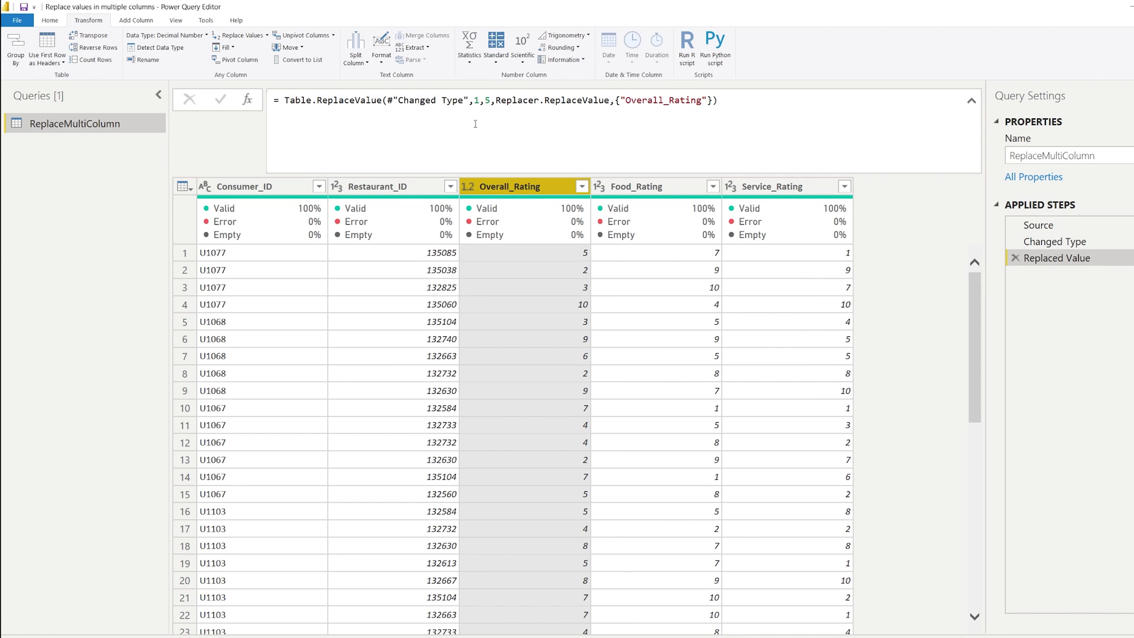
- Split the Replaced Value formula over lines and make the find argument each [Overall_Rating]
click(475, 101)
key(shift+Return)
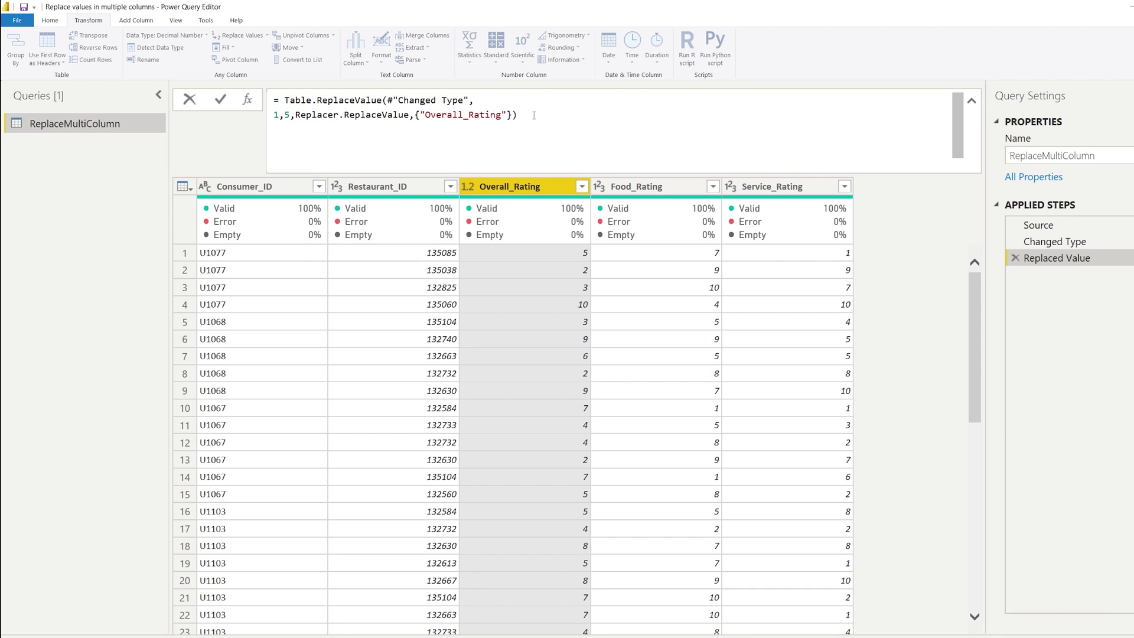
key(shift+Return)
key(Right)
key(Right)
key(shift+Return)
key(Up)
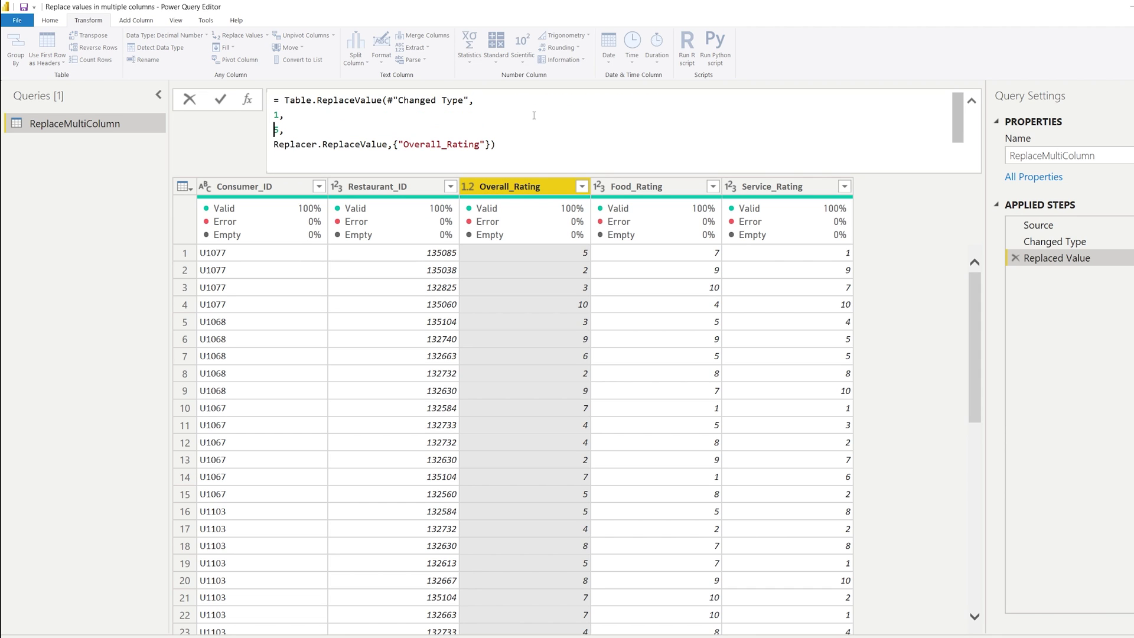
key(Delete)
text(each [Overa)
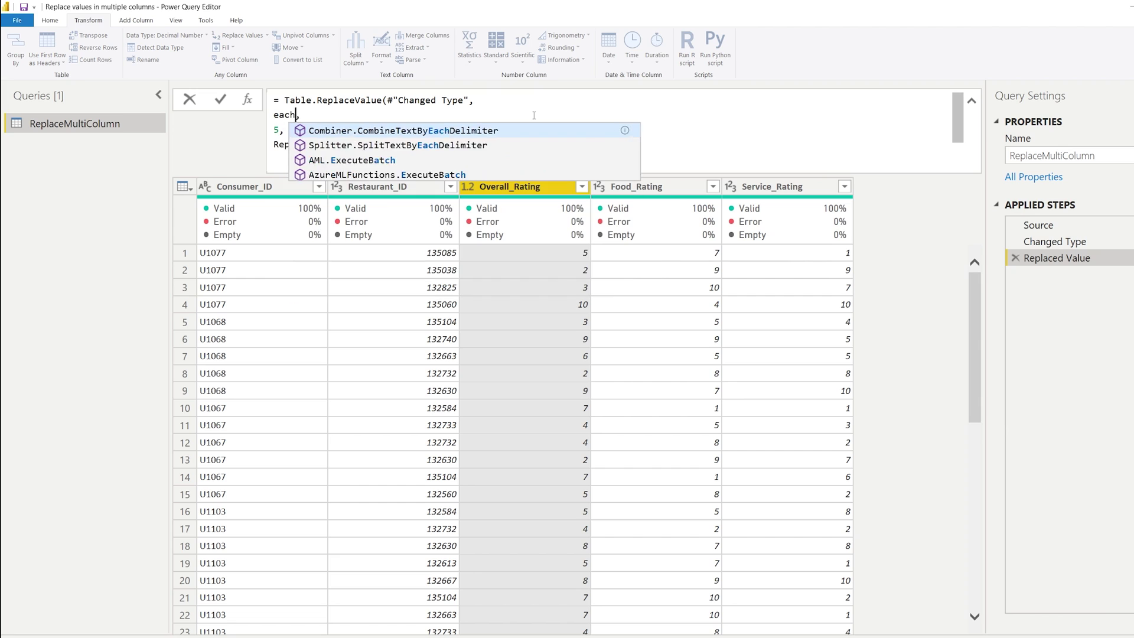
text(ll_Rating)
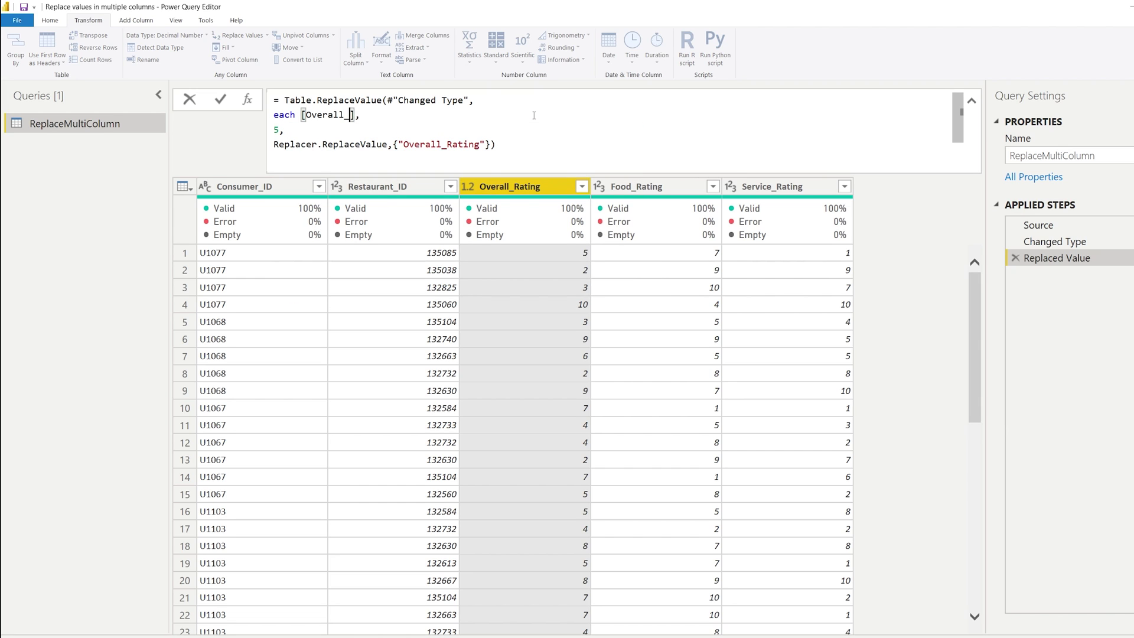
- Set the replacement to each if [Overall_Rating] < 5 then 5 else [Overall_Rating] and apply
key(Down)
key(Home)
text(each if [)
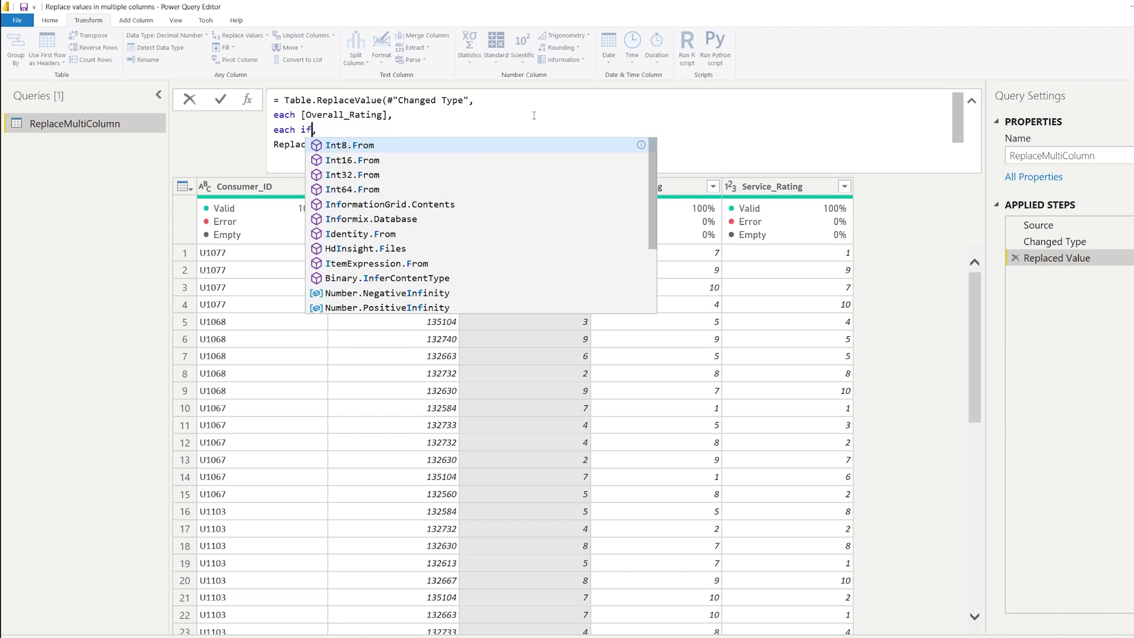
text(Overall_Rat)
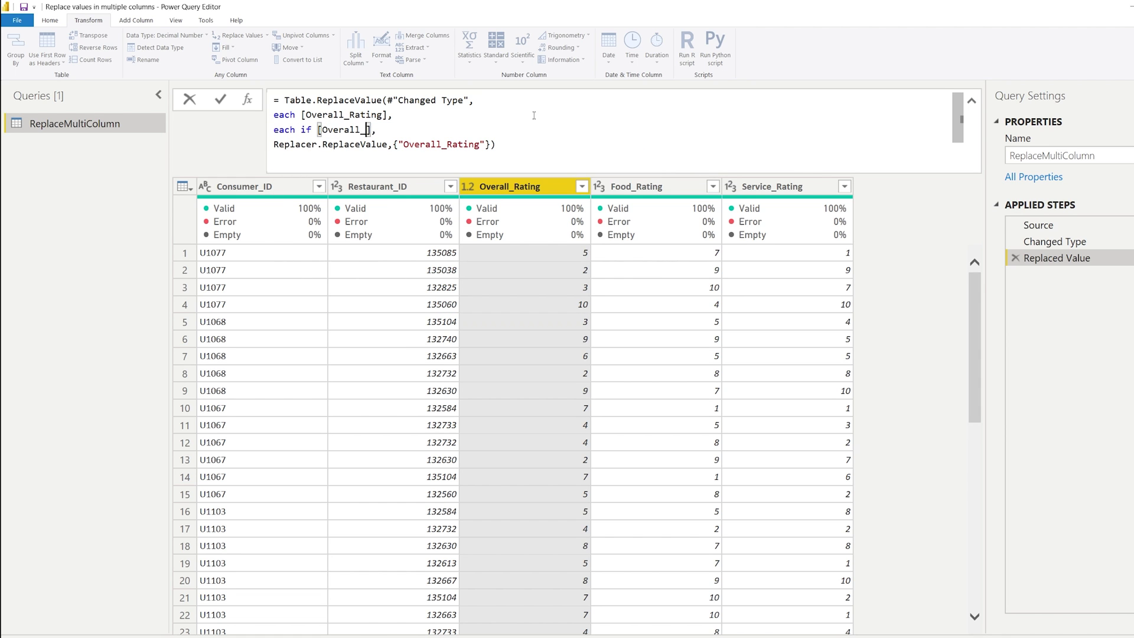
key(BackSpace)
key(BackSpace)
key(BackSpace)
text(Rating])
text( < 5)
text( then 5)
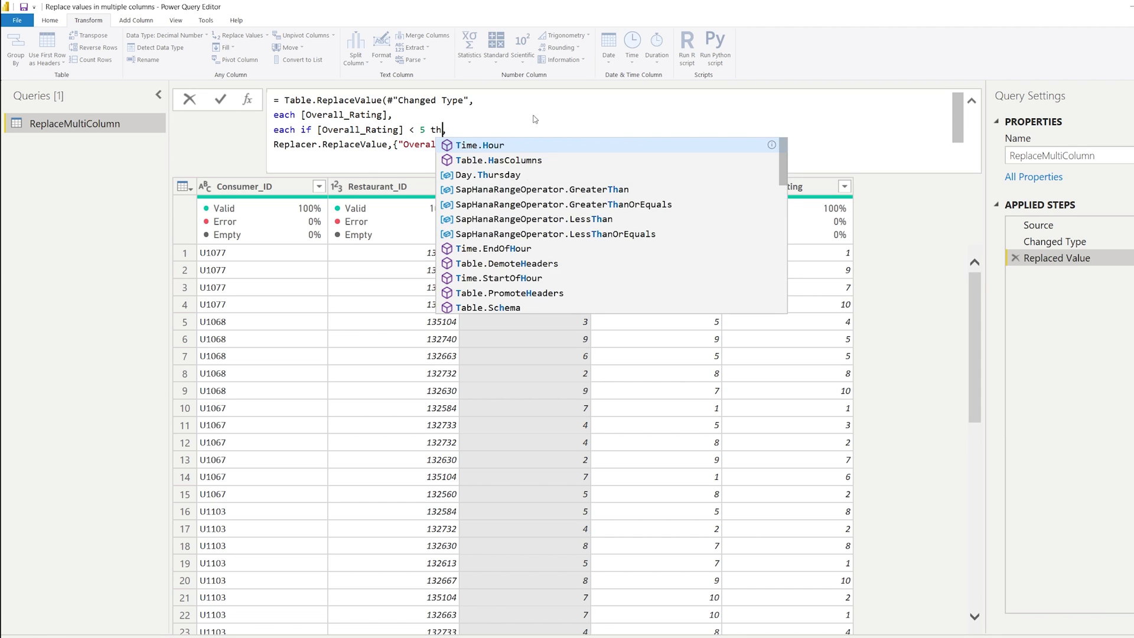
text( else [)
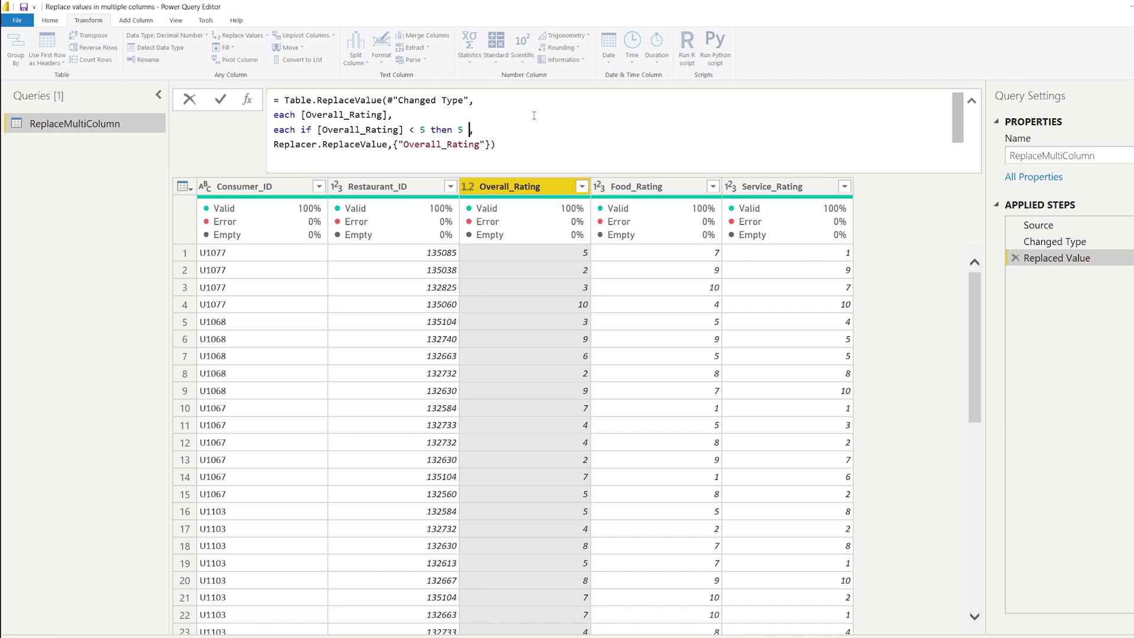
text(Overall_Rating])
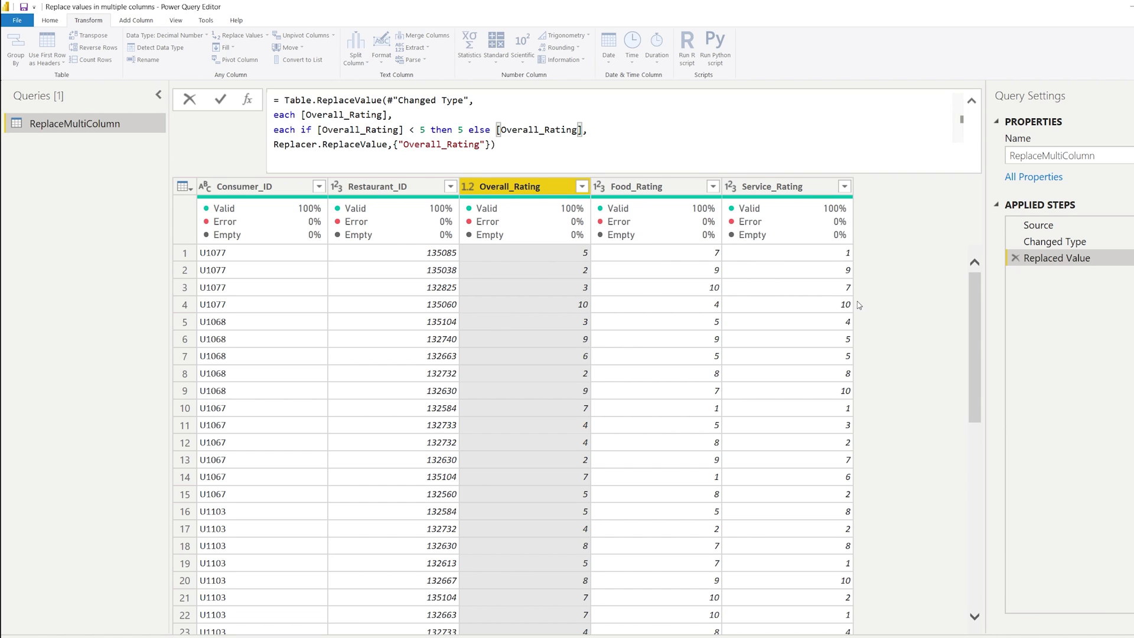
key(Return)
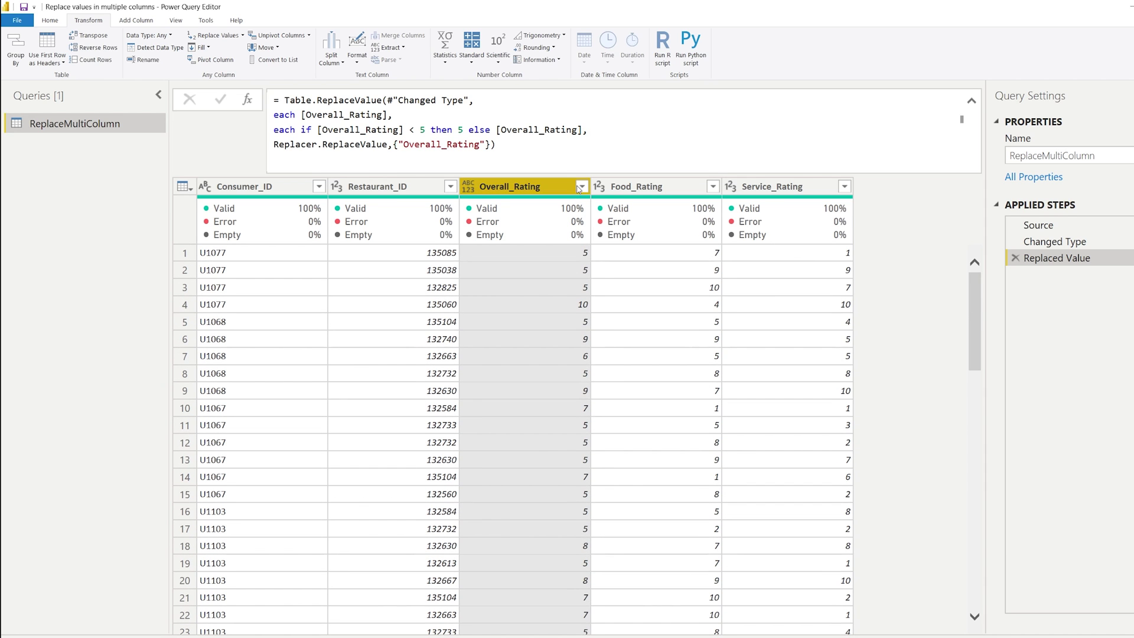
click(579, 187)
click(939, 301)
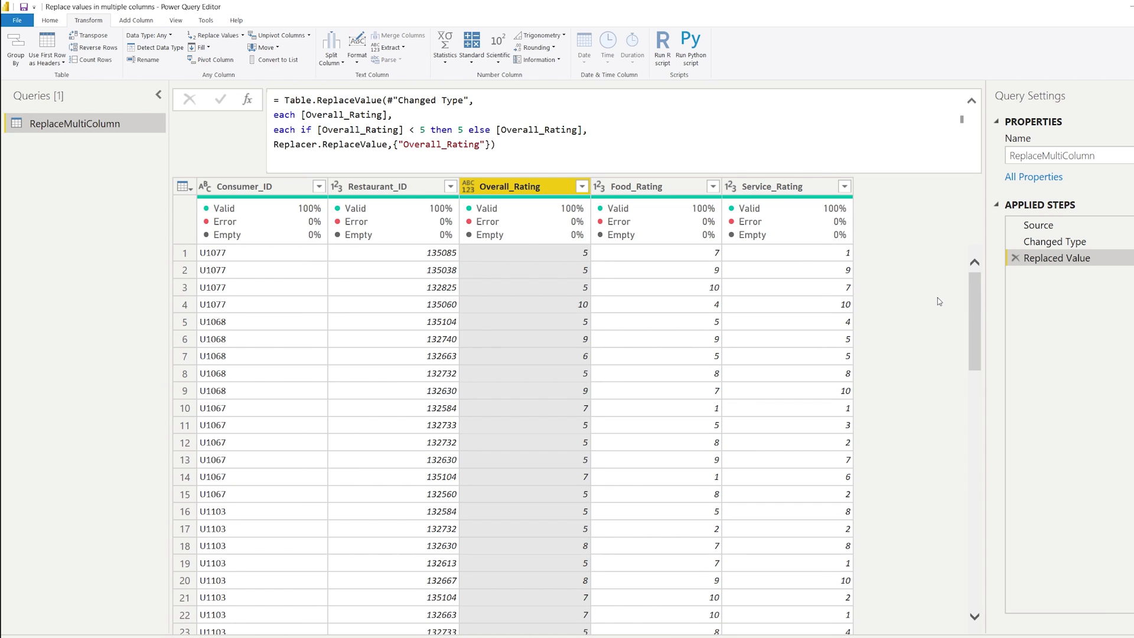
mouse_move(508, 204)
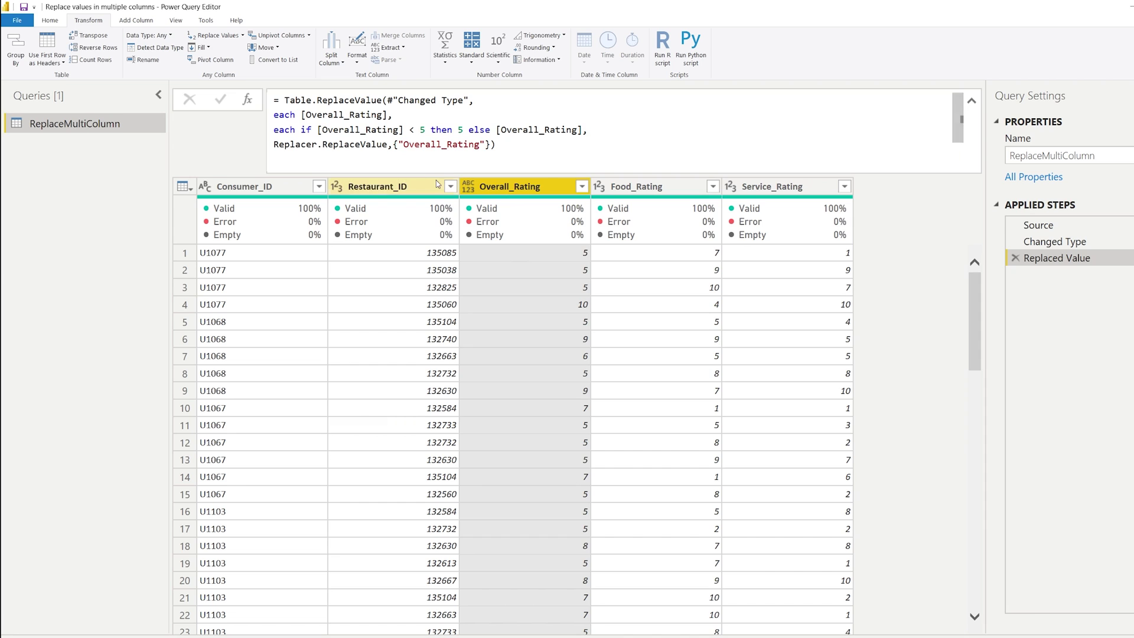
drag(382, 114, 313, 115)
click(428, 126)
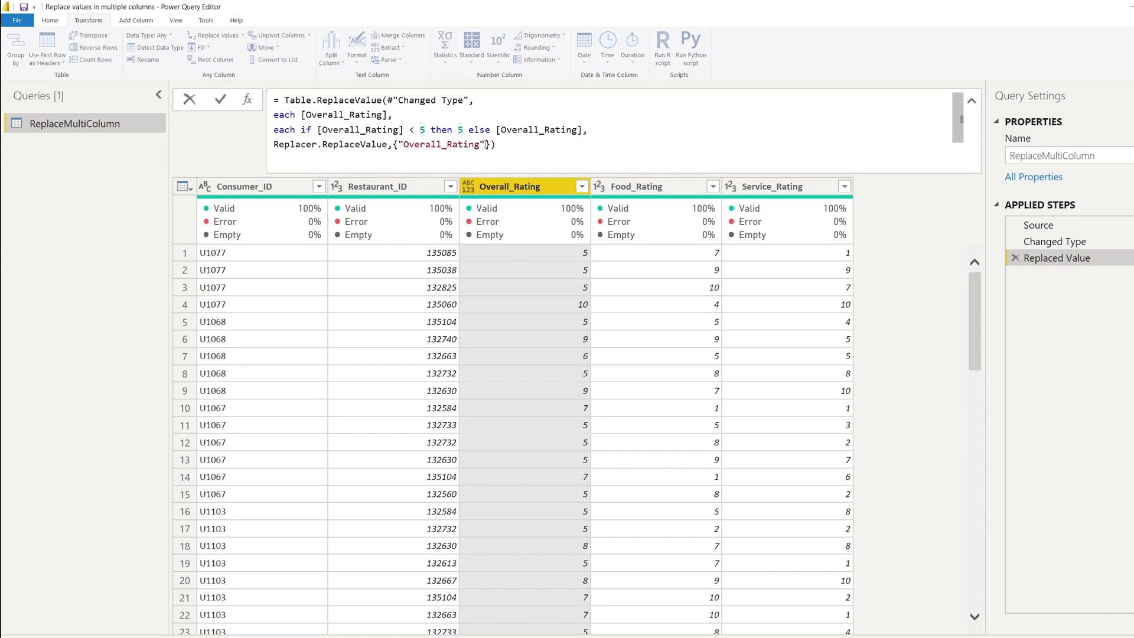
- Add an empty entry to the formula's column list and check the Changed Type step
click(487, 144)
text(, "")
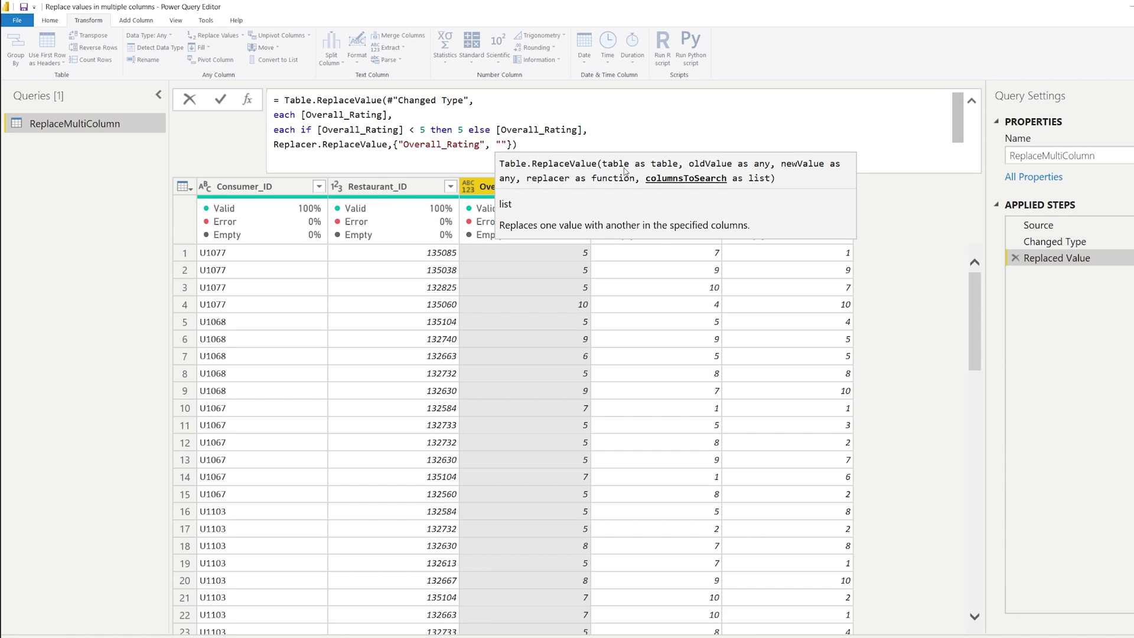
key(Return)
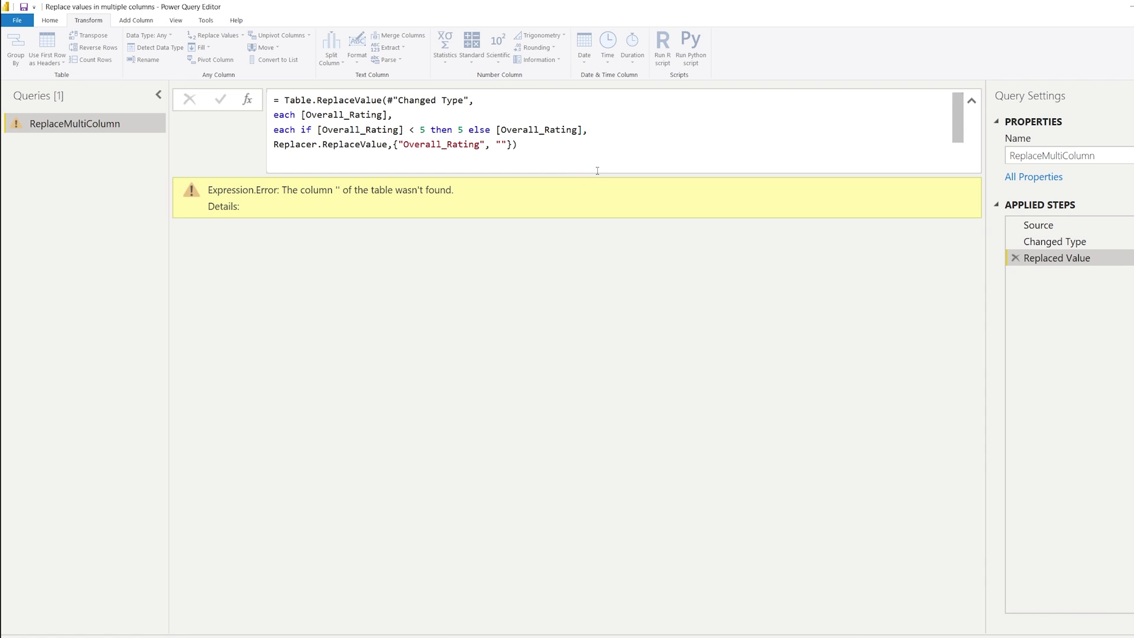
click(1054, 242)
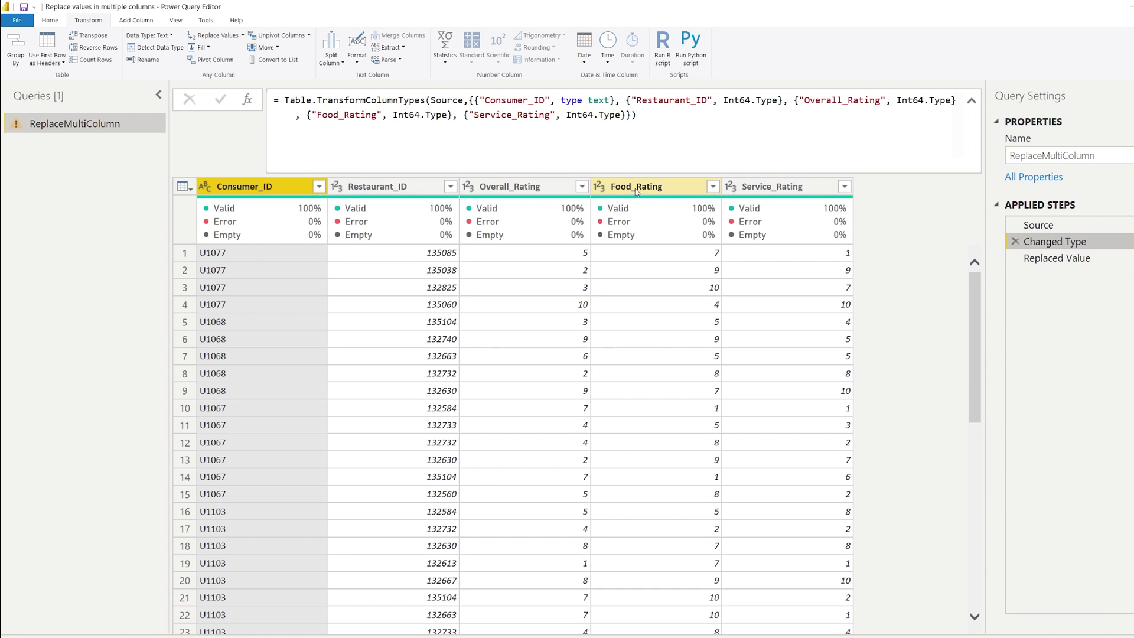
click(1055, 258)
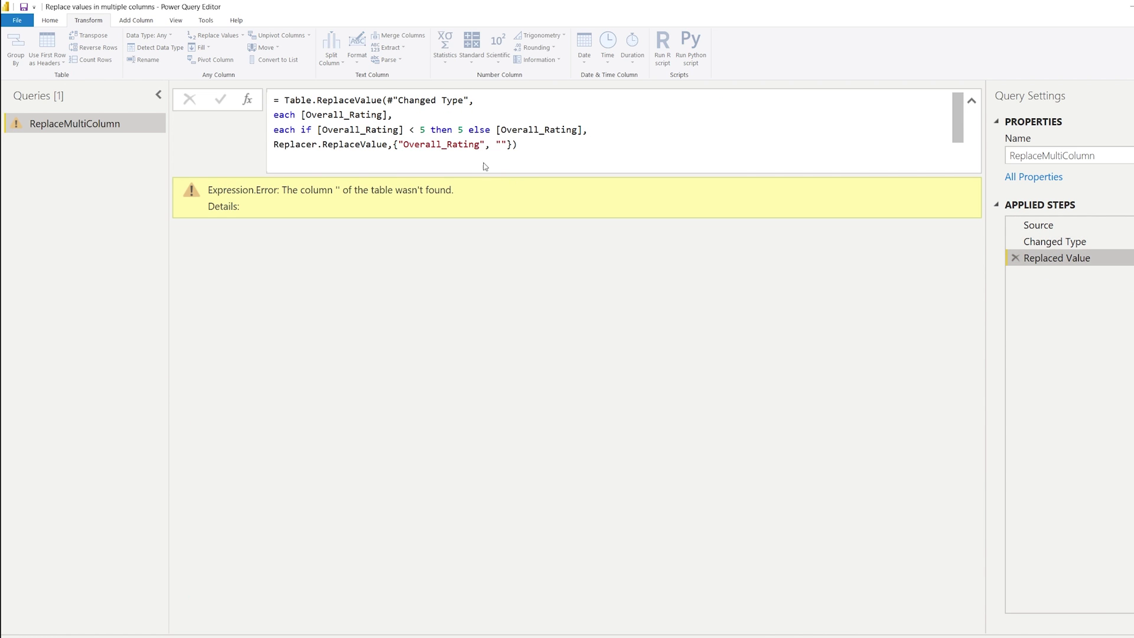
- Fill the new column entry with Food_Rating, apply it, and compare against Changed Type
click(509, 148)
text(Food)
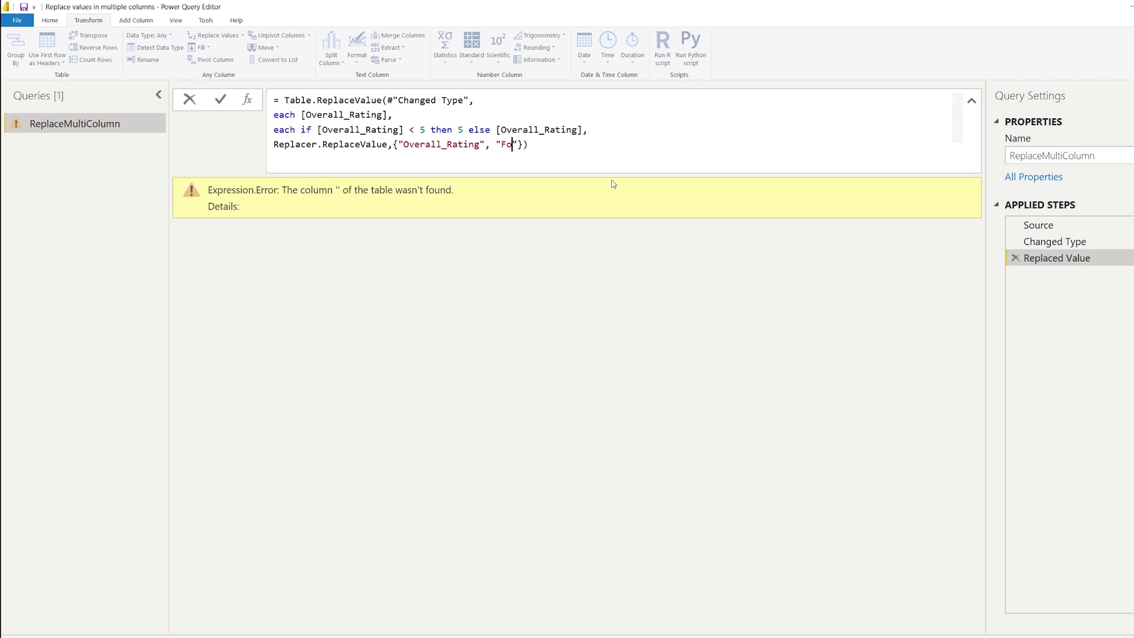
text(_Rating)
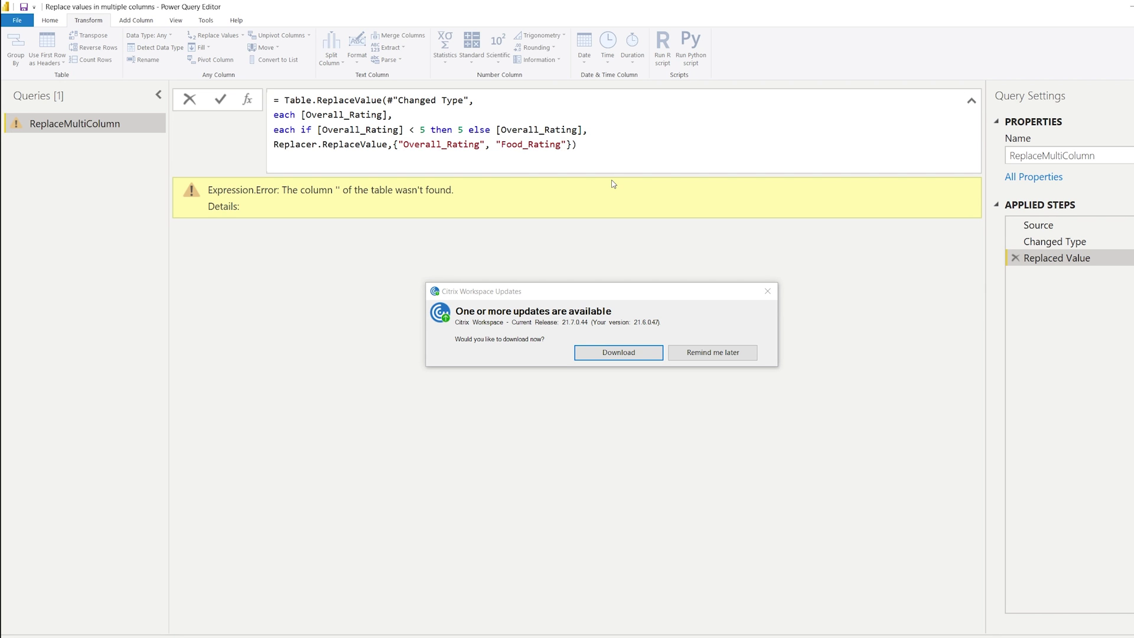
click(767, 292)
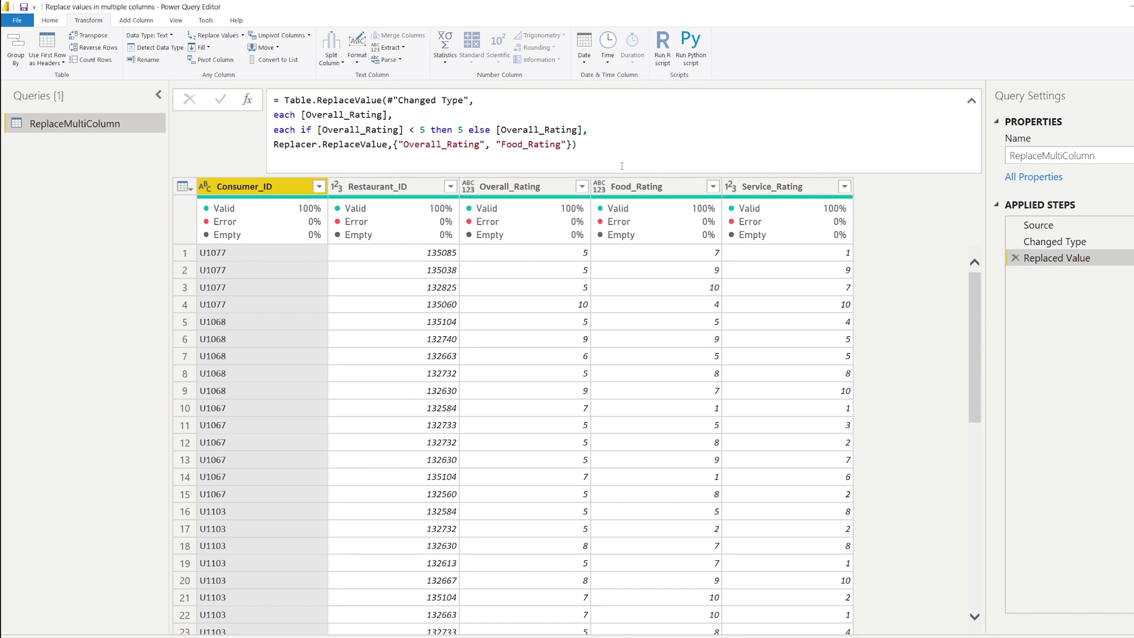
click(1087, 242)
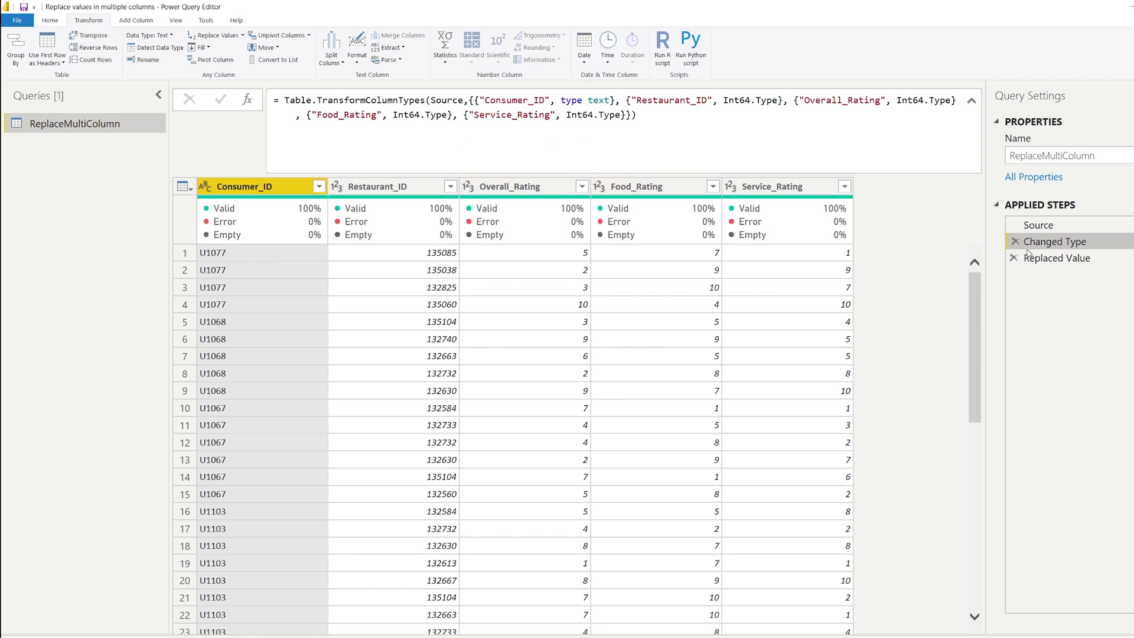
click(1060, 259)
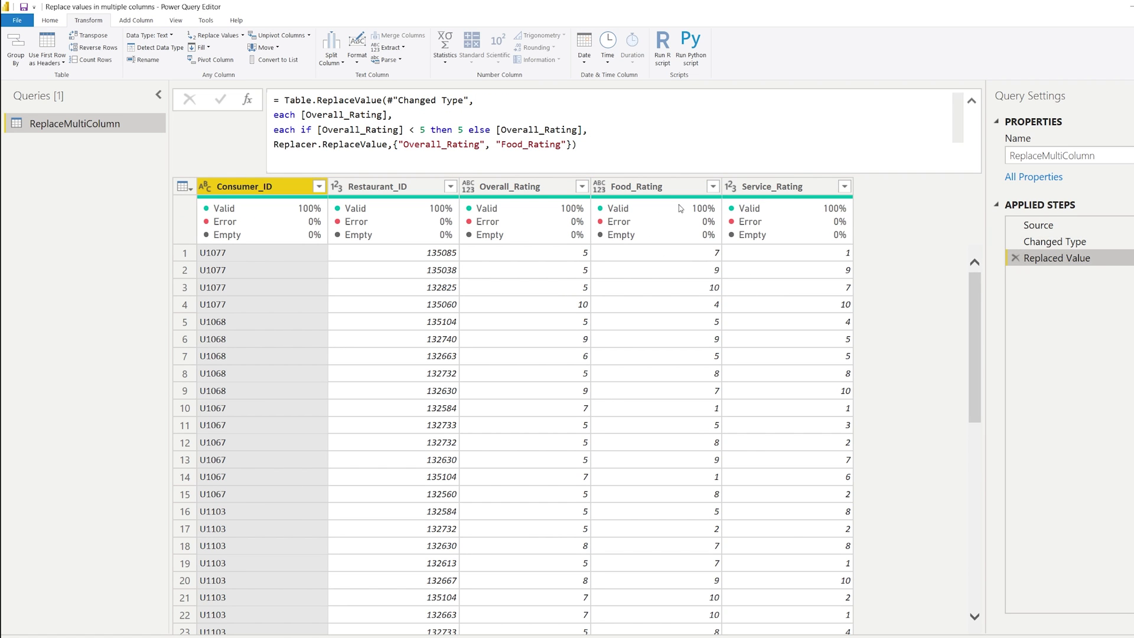
click(1054, 242)
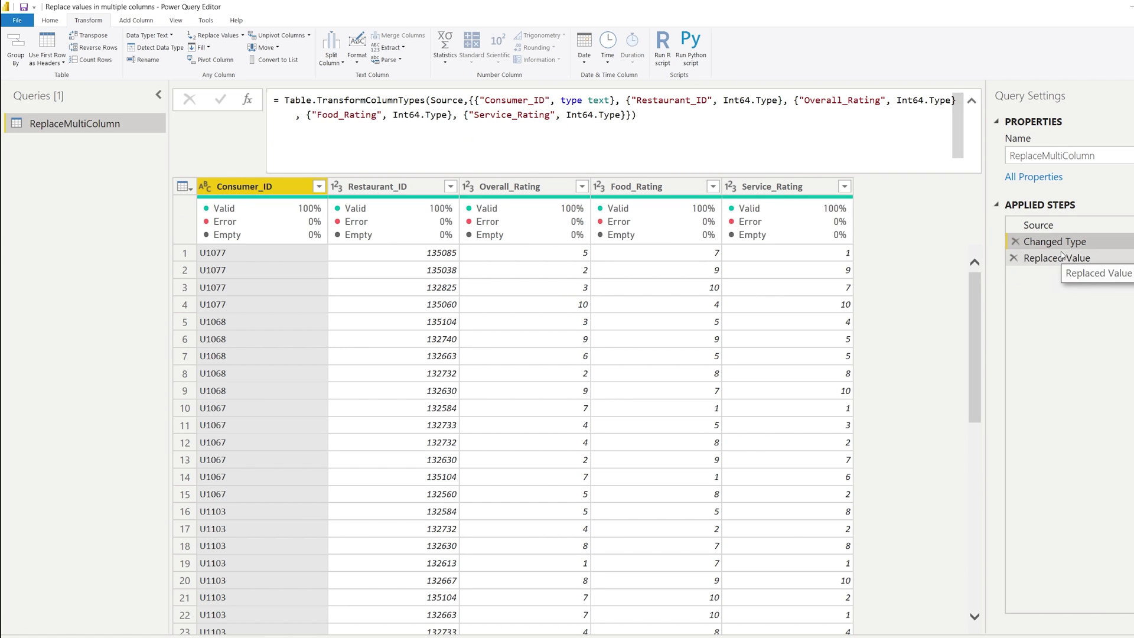
click(1061, 257)
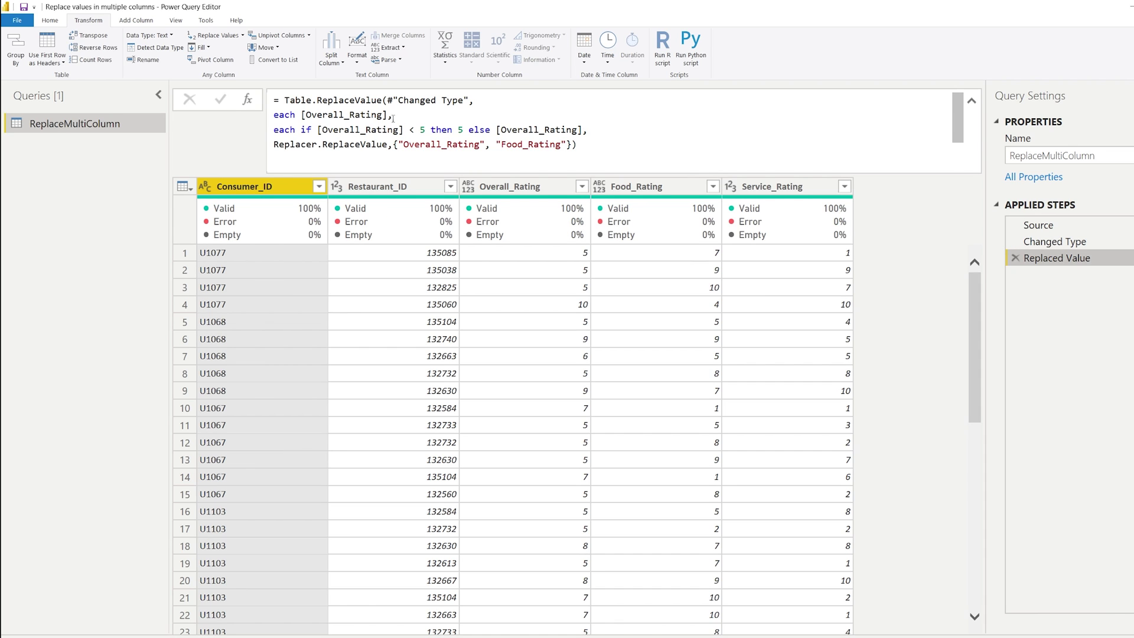
- Highlight the [Overall_Rating] references in the formula, then leave it unchanged
drag(388, 115, 301, 114)
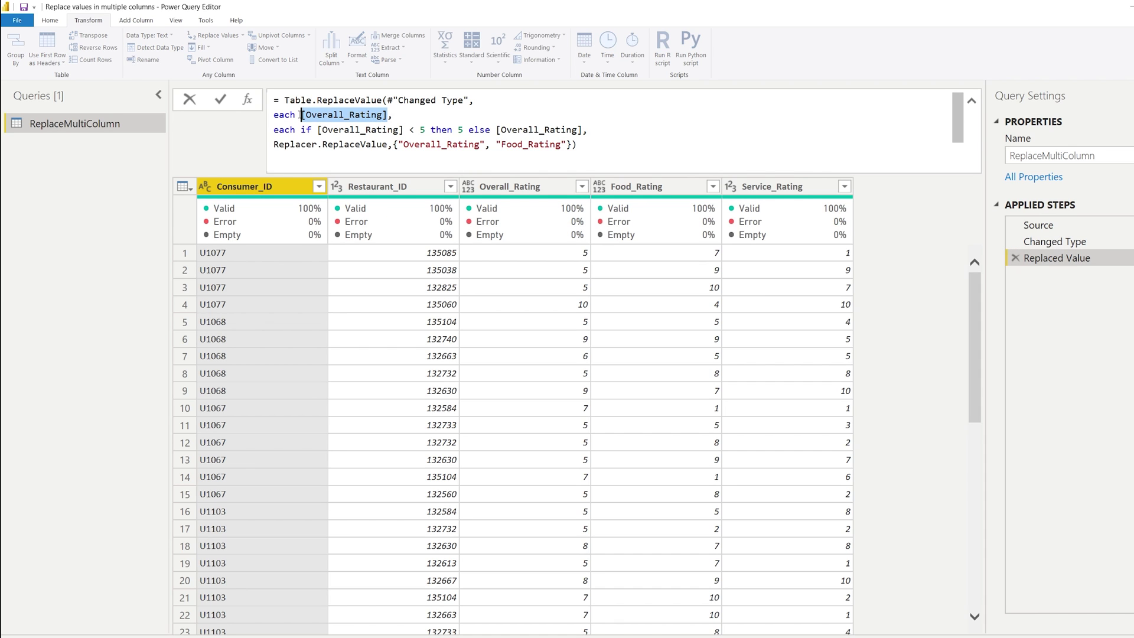
click(393, 116)
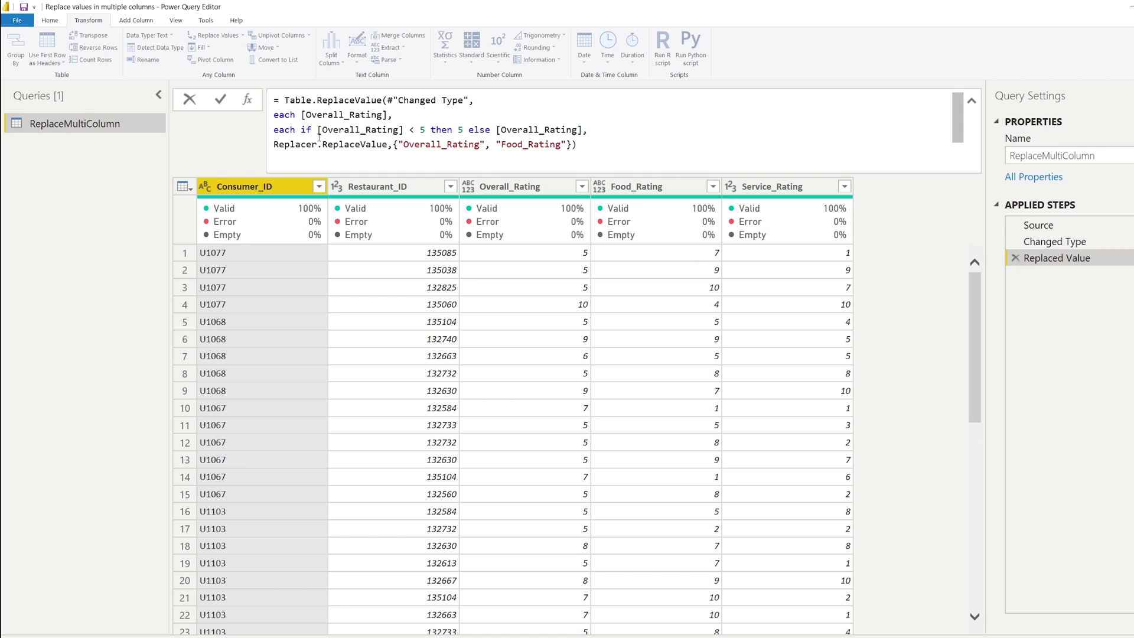
double_click(366, 116)
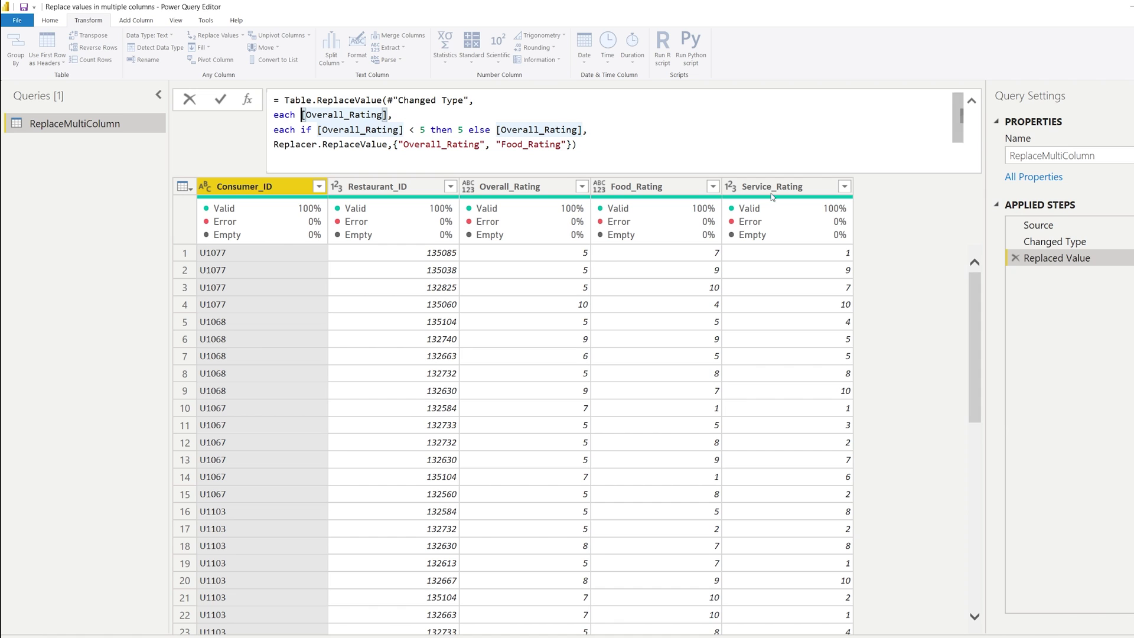
click(919, 235)
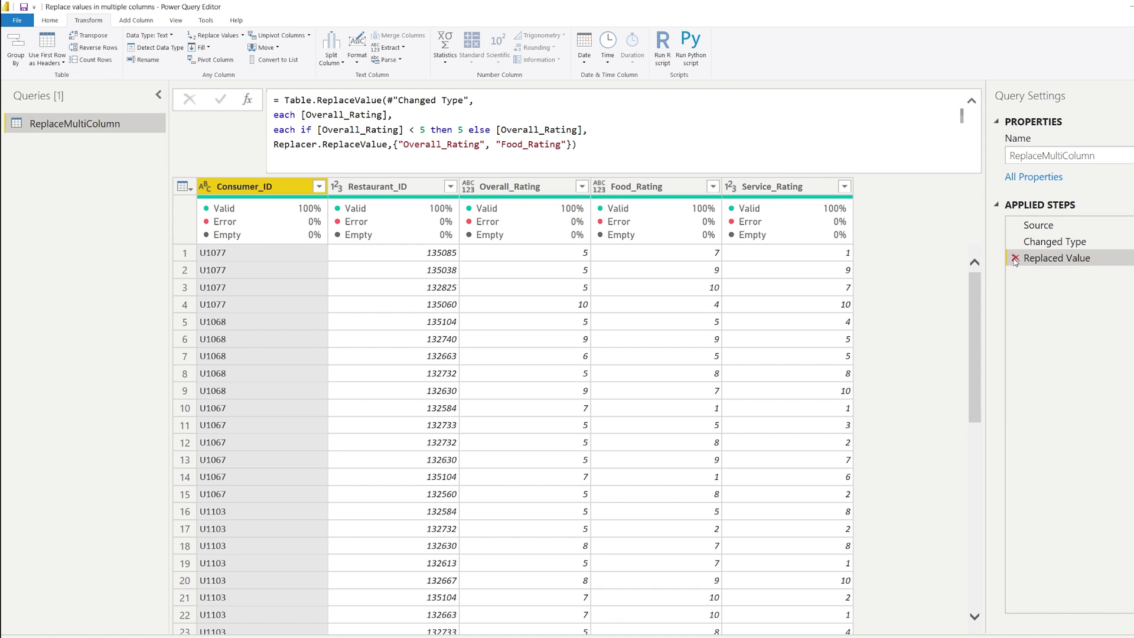
- Delete the Replaced Value step and unpivot all columns except Consumer_ID and Restaurant_ID
click(1015, 258)
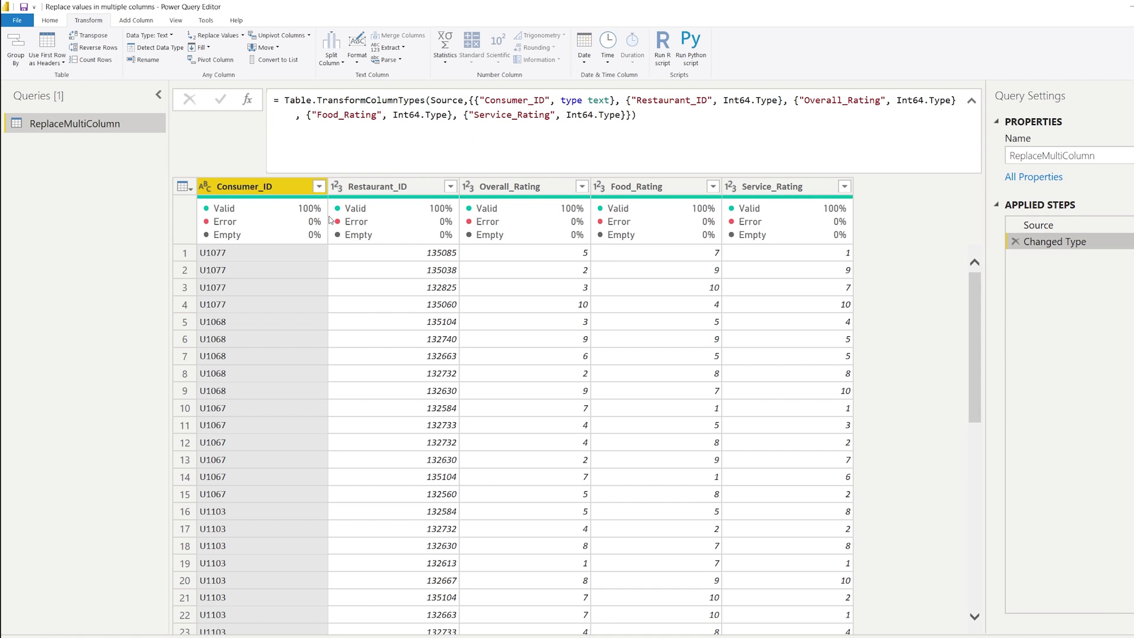
mouse_move(269, 200)
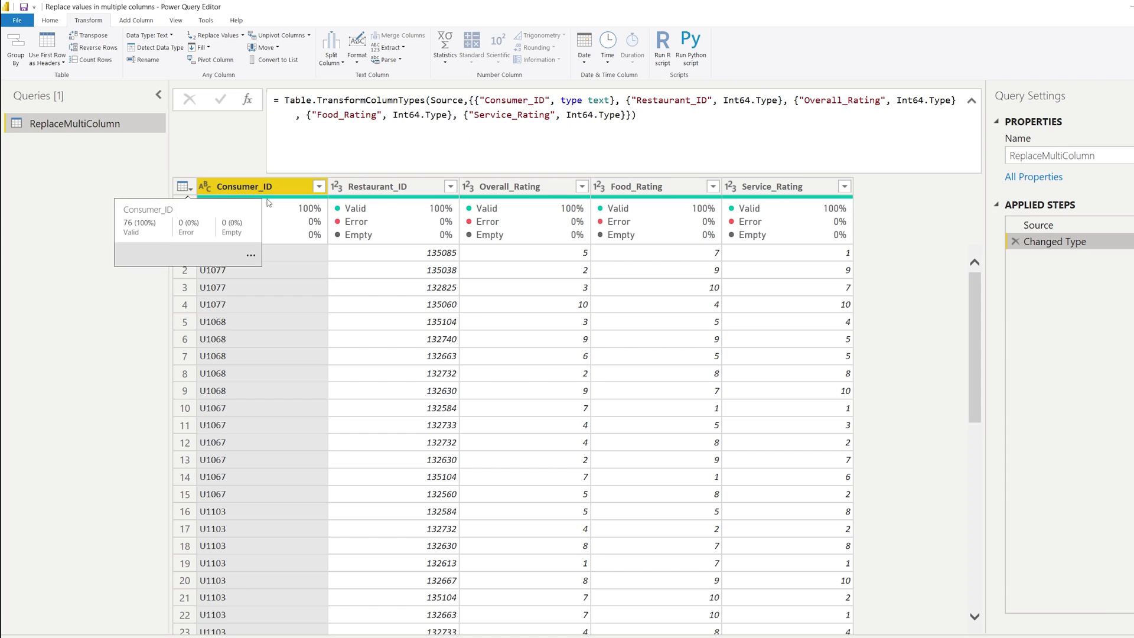
ctrl+click(349, 188)
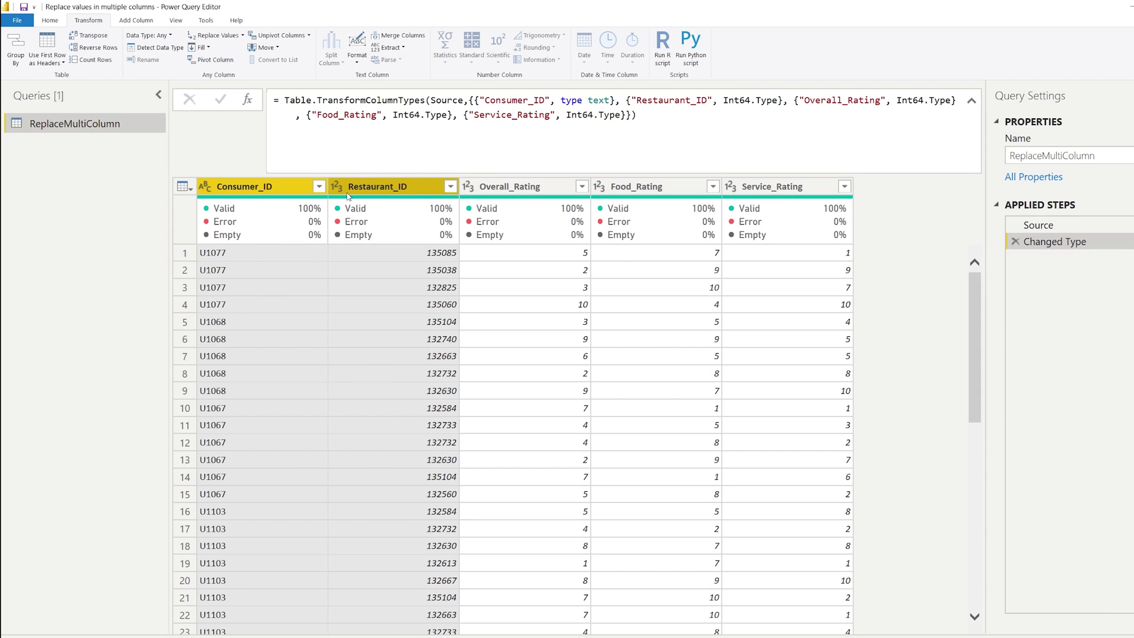
mouse_move(284, 233)
right_click(426, 190)
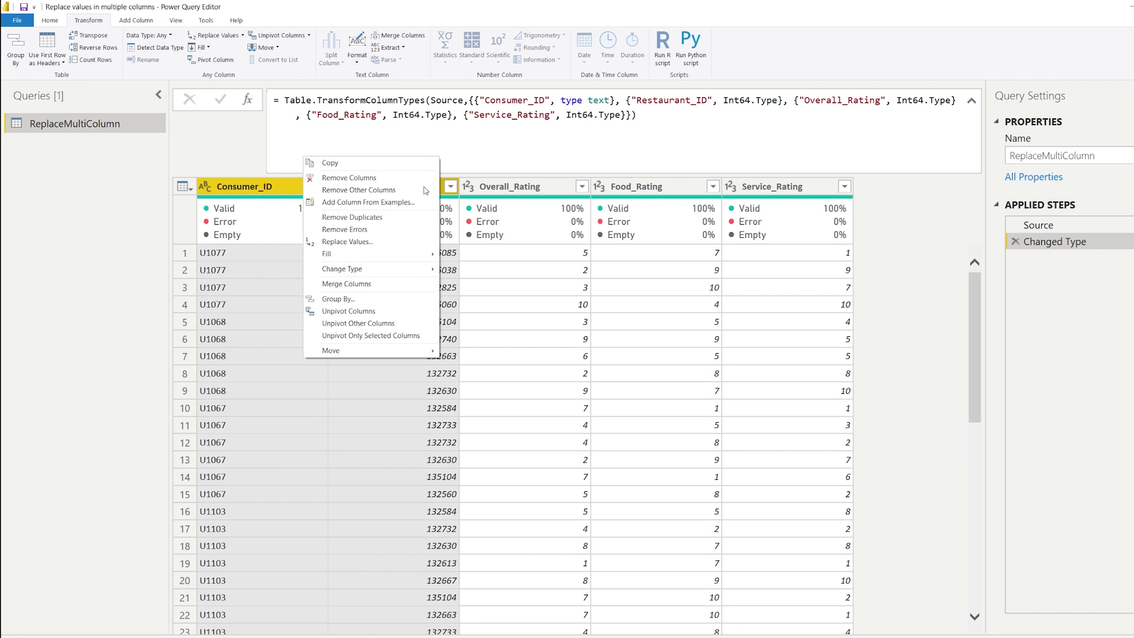
click(400, 325)
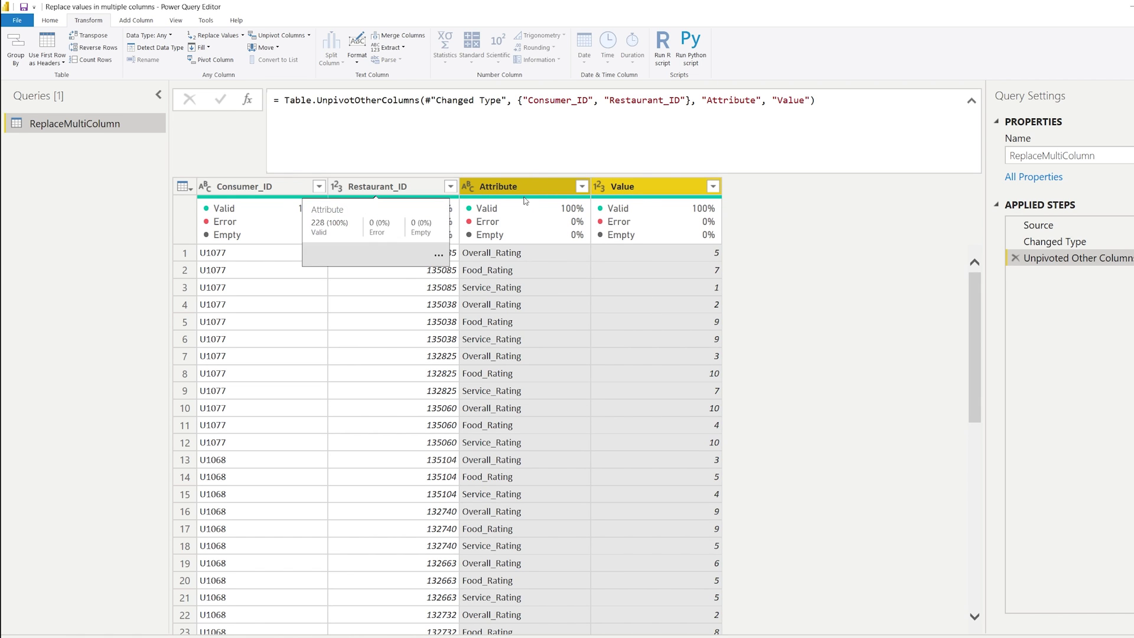
click(649, 195)
- Add a placeholder Replaced Value step on the Value column replacing 1 with 2
right_click(649, 196)
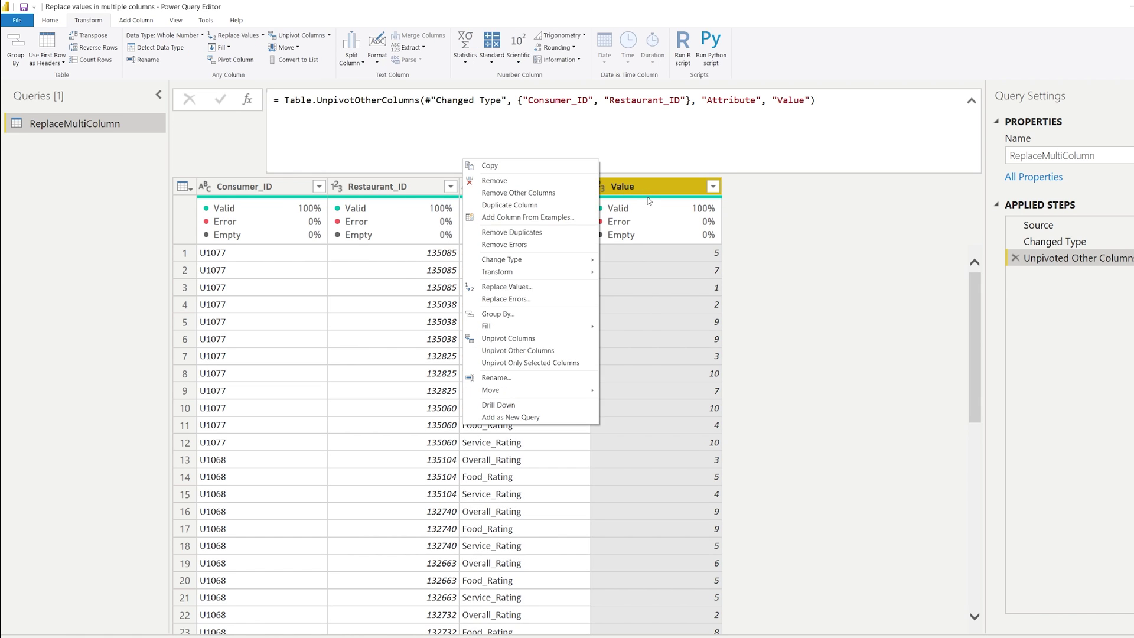
click(540, 289)
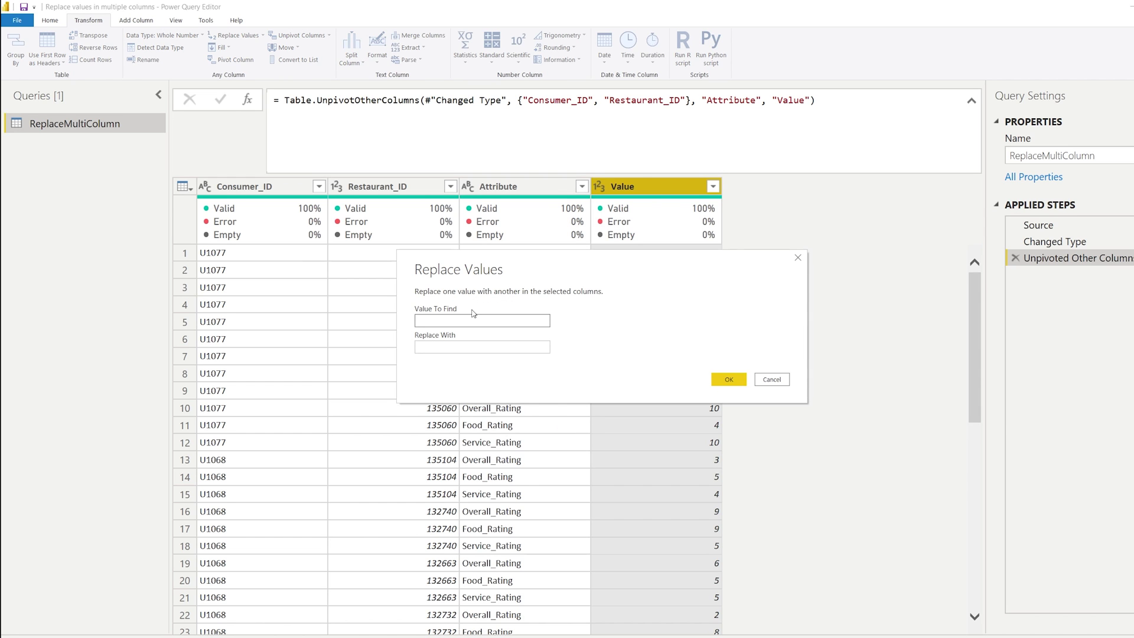
text(2)
key(Return)
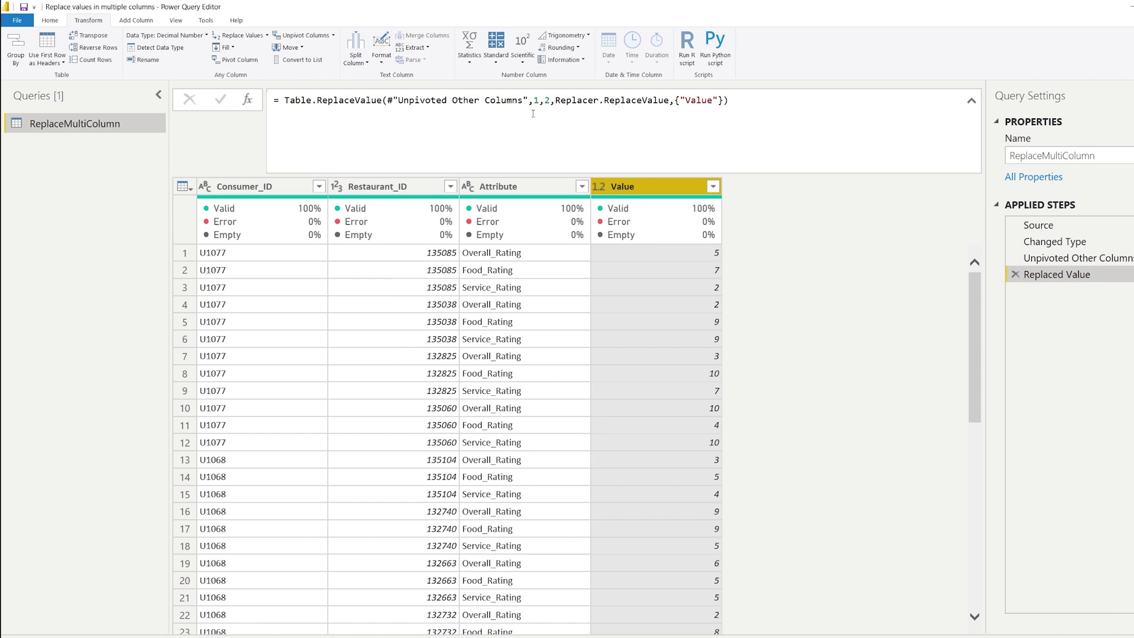
- Change the replace formula's find argument to each [Value]
click(533, 113)
click(532, 102)
key(shift+Return)
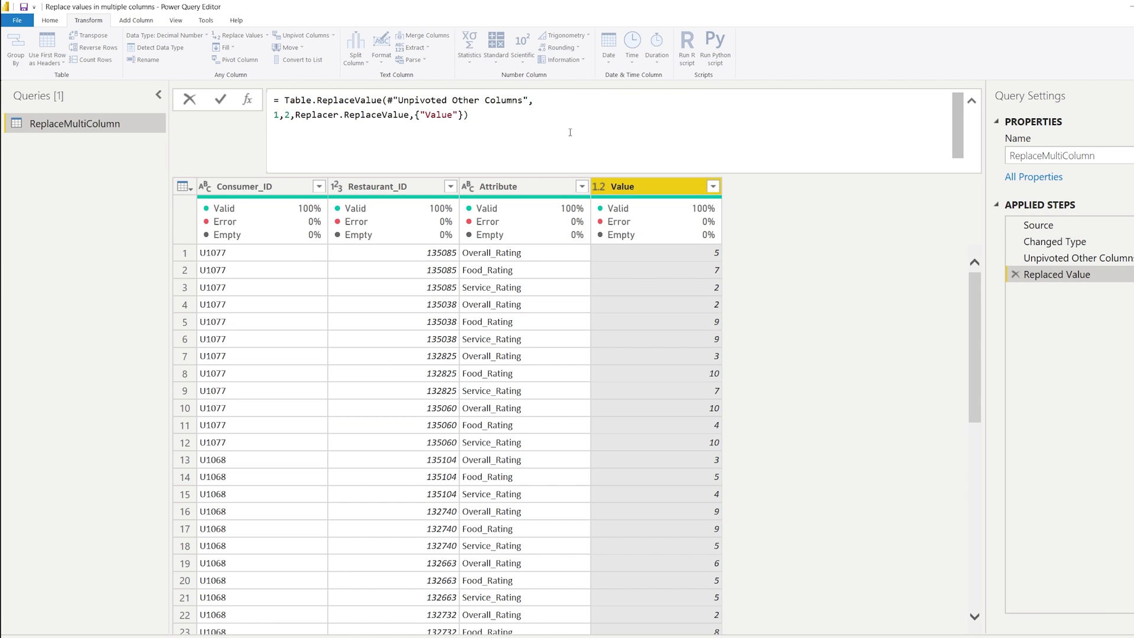
text(each [Value])
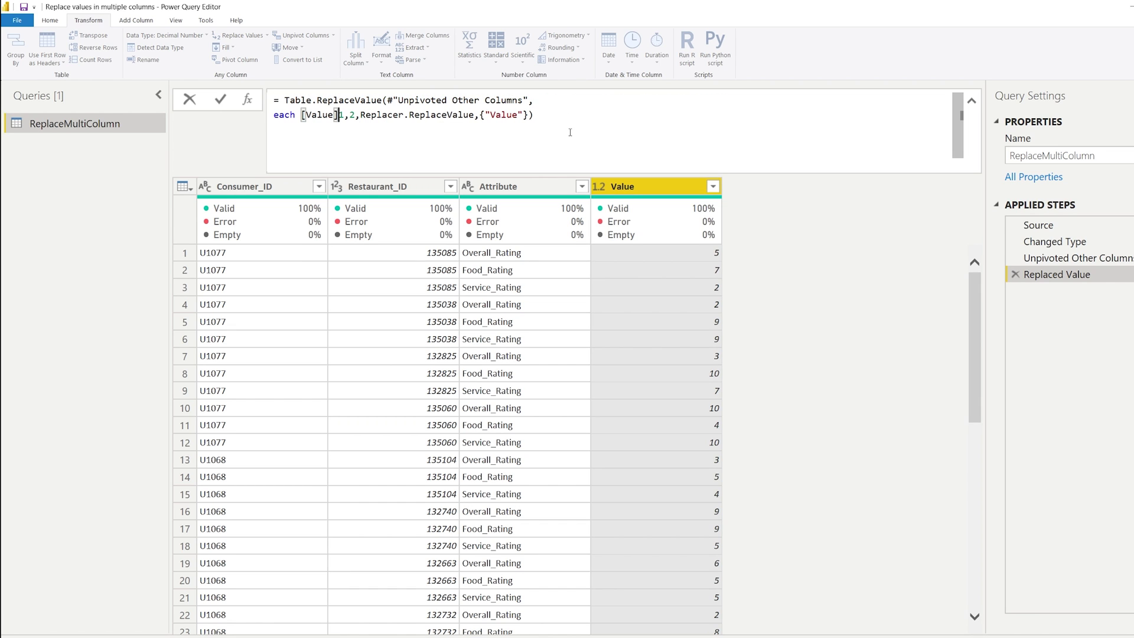
key(Delete)
key(Right)
key(shift+Return)
text(e)
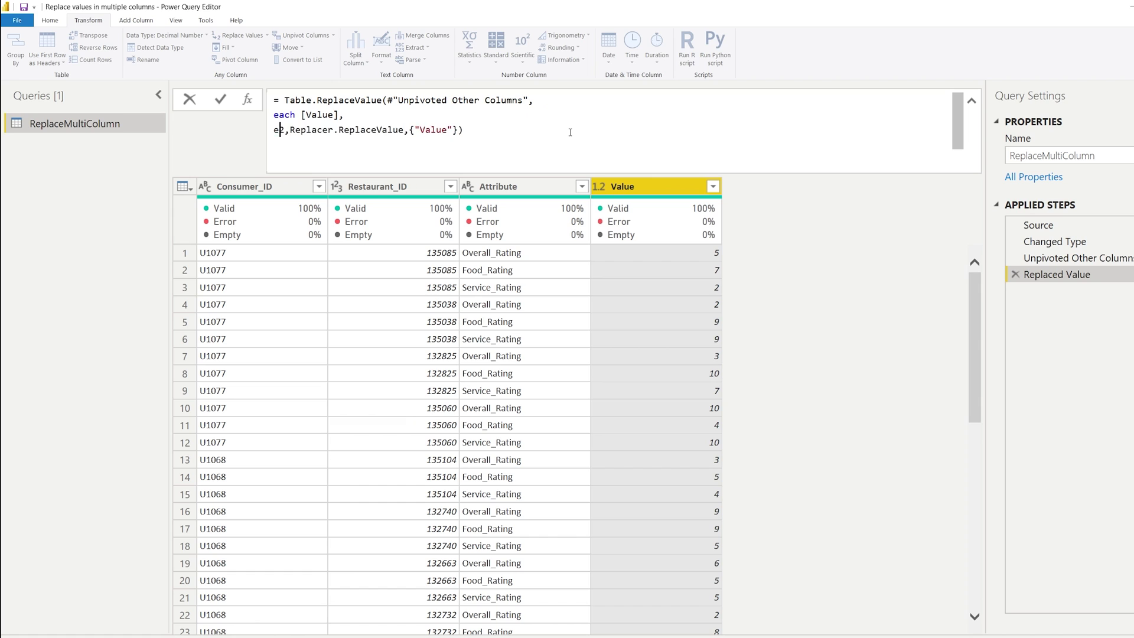
text(ach [Value])
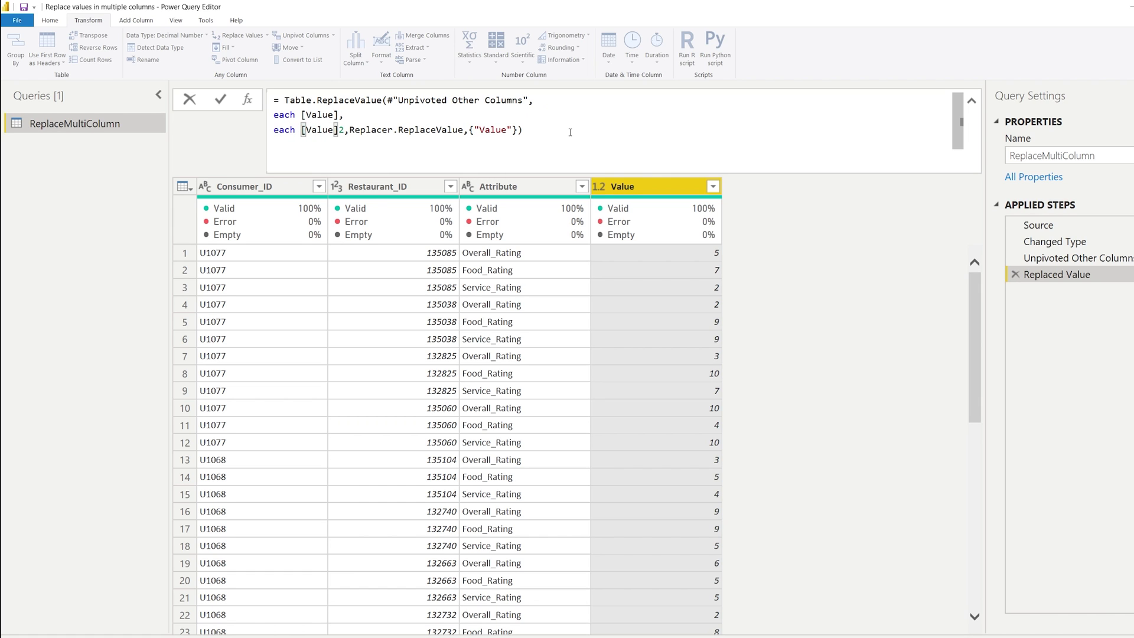
- Make the replacement each if [Value] < 5 then 5 else [Value] and apply it
key(ctrl+Left)
key(Left)
text(if)
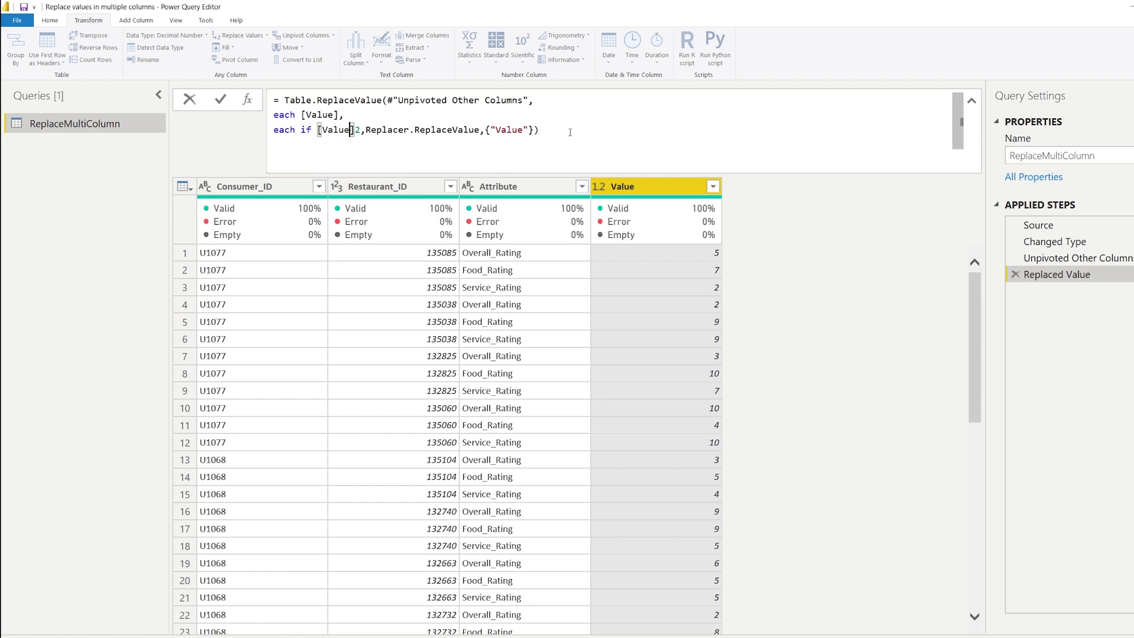
key(Right)
key(Delete)
text(<)
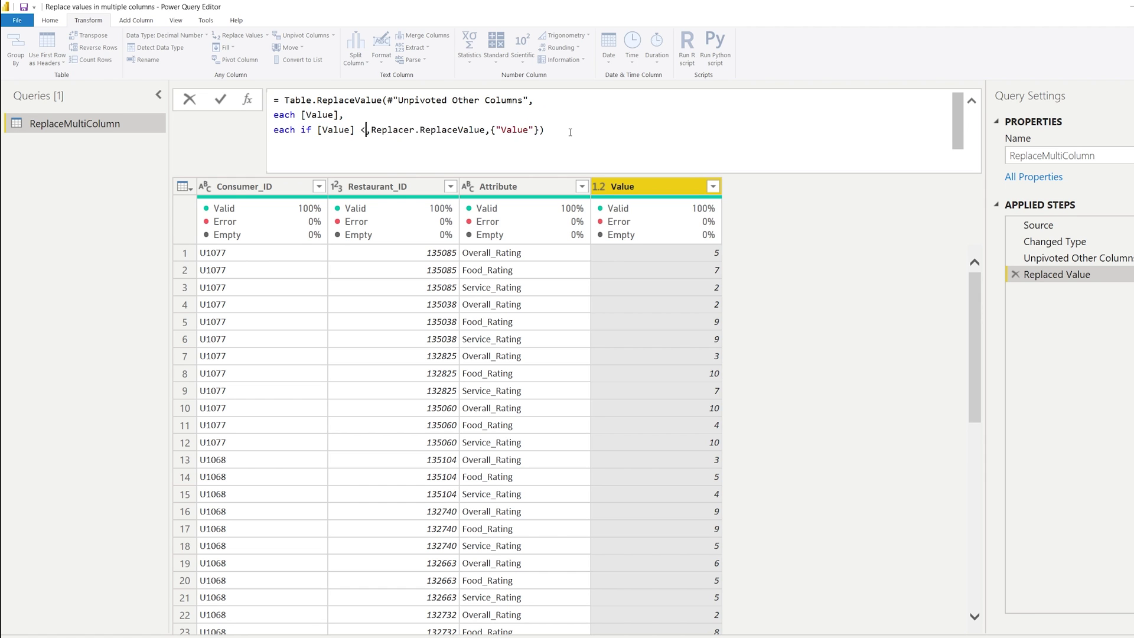
text( 5 then 5)
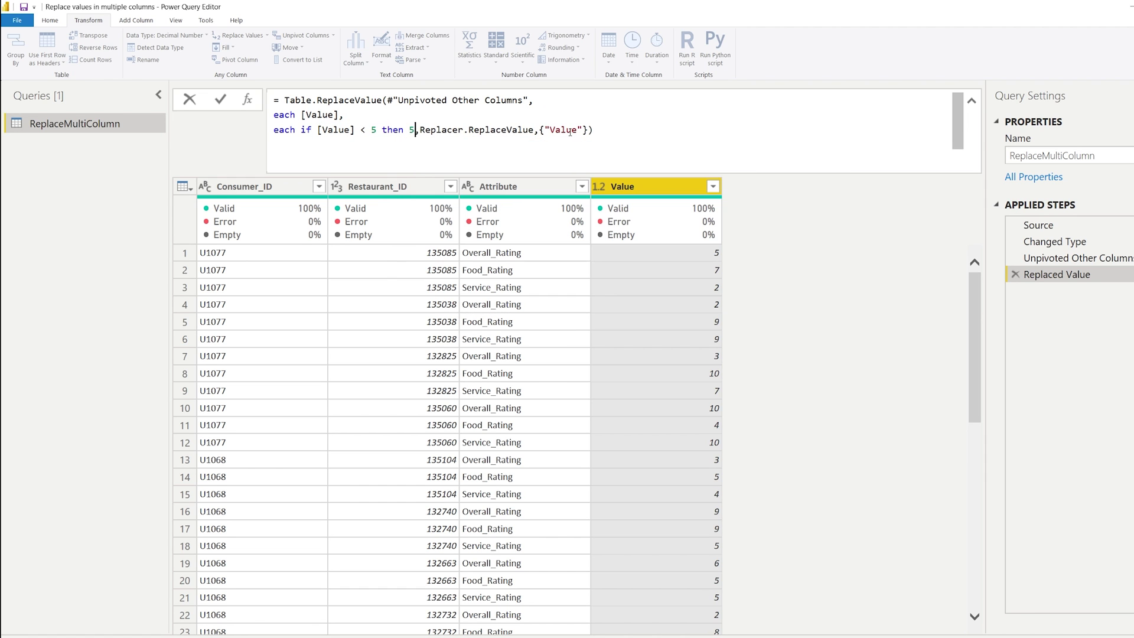
text( else [Value)
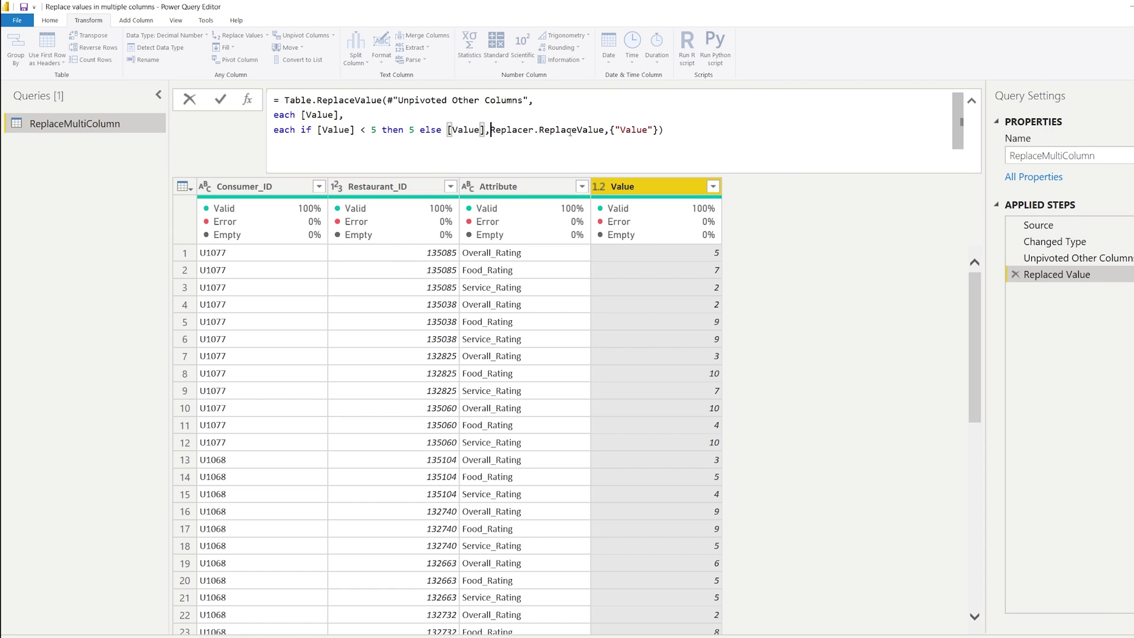
key(shift+Return)
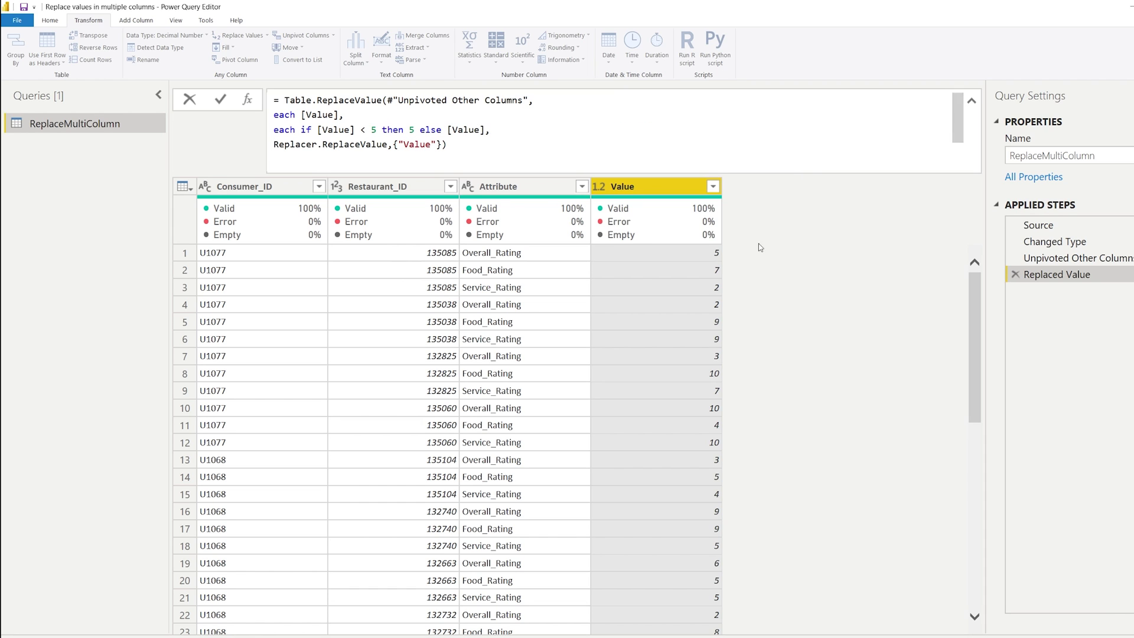
click(781, 204)
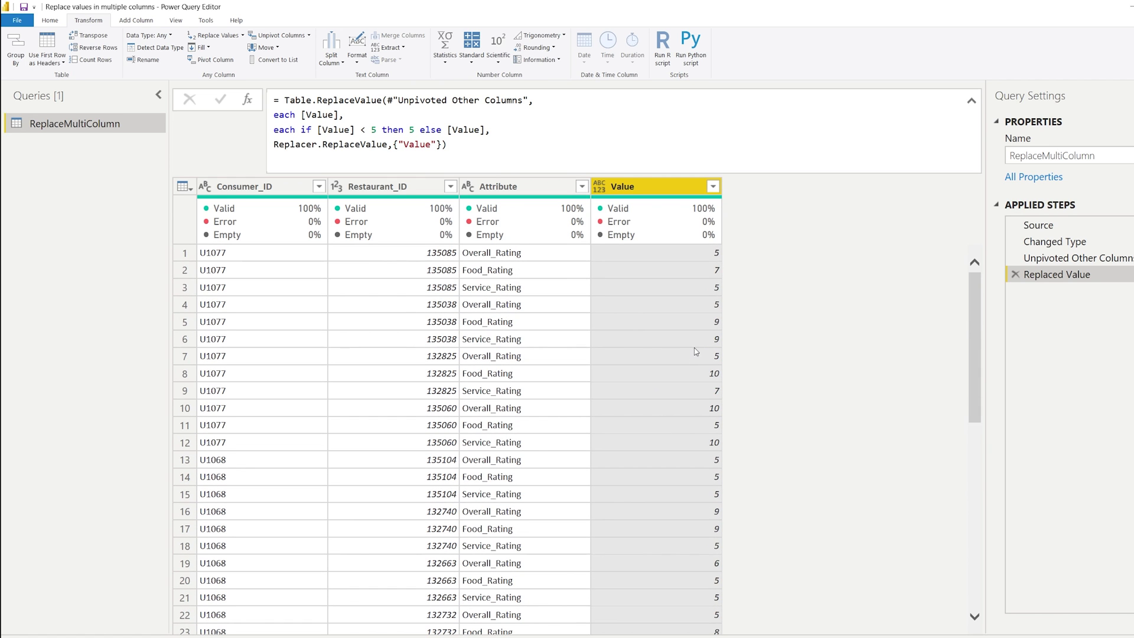
- Pivot the Attribute column using Value as the values column, then check the result
click(546, 187)
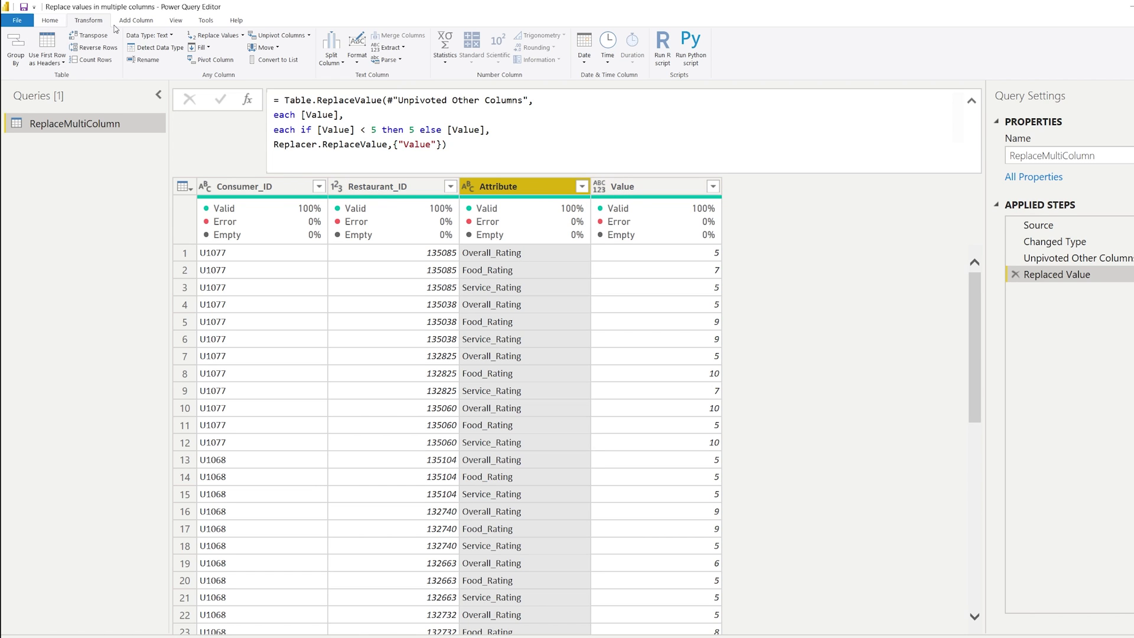
click(215, 59)
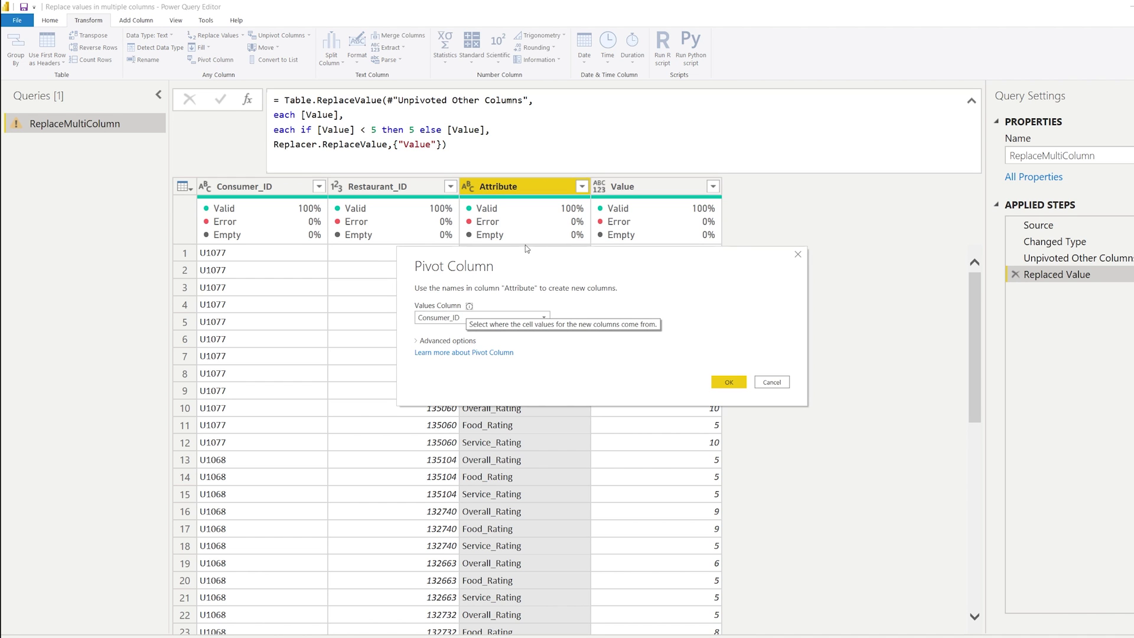
drag(534, 263, 888, 271)
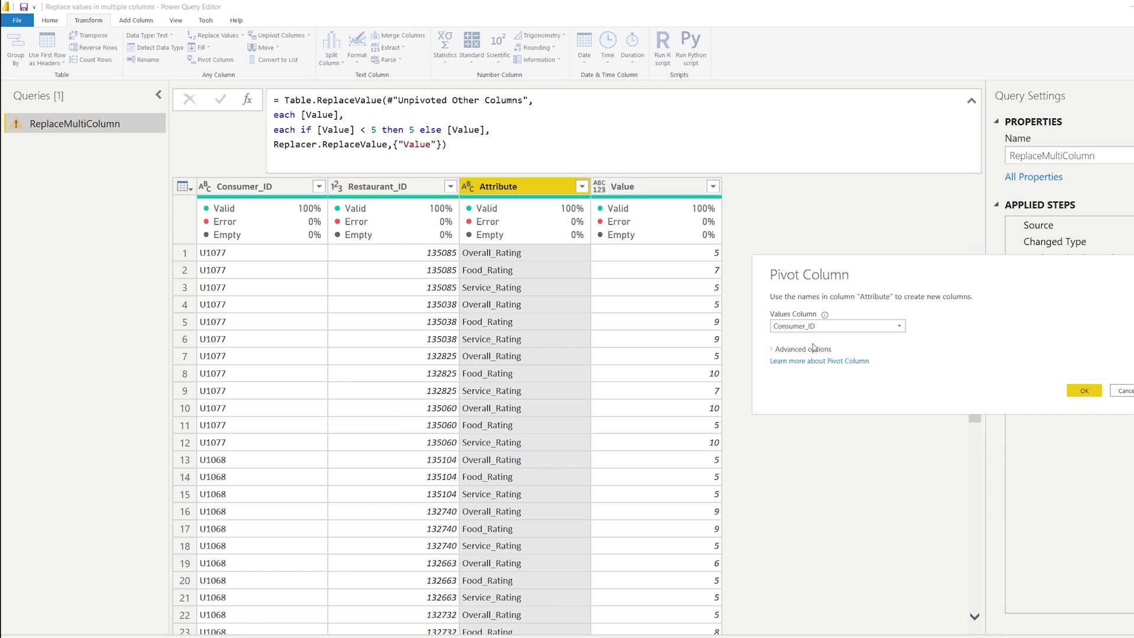
click(843, 326)
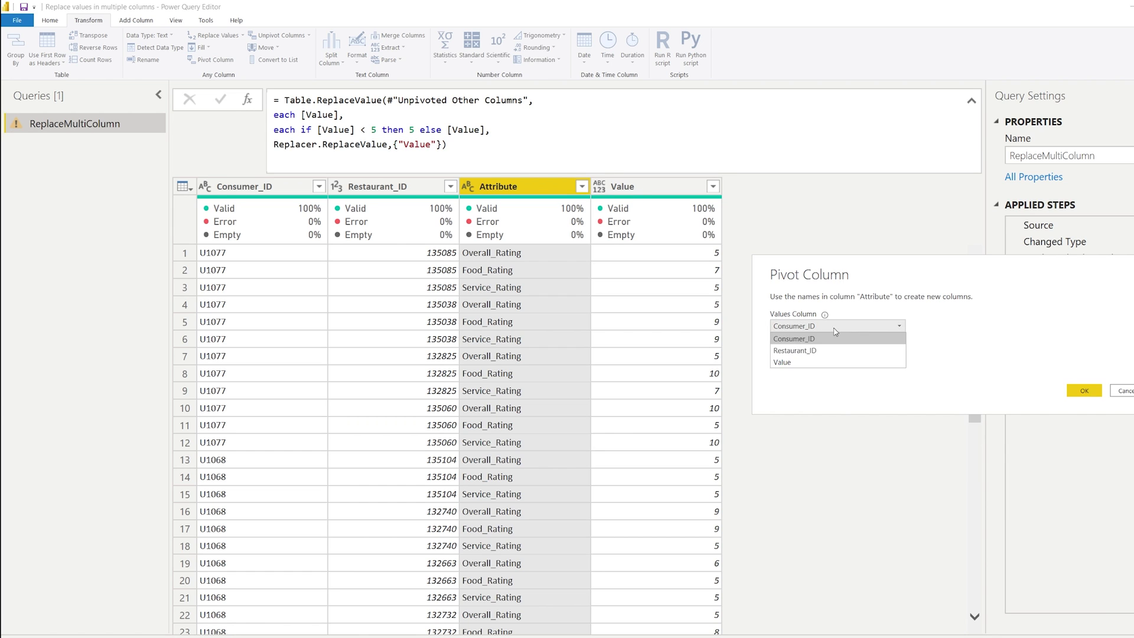
click(827, 358)
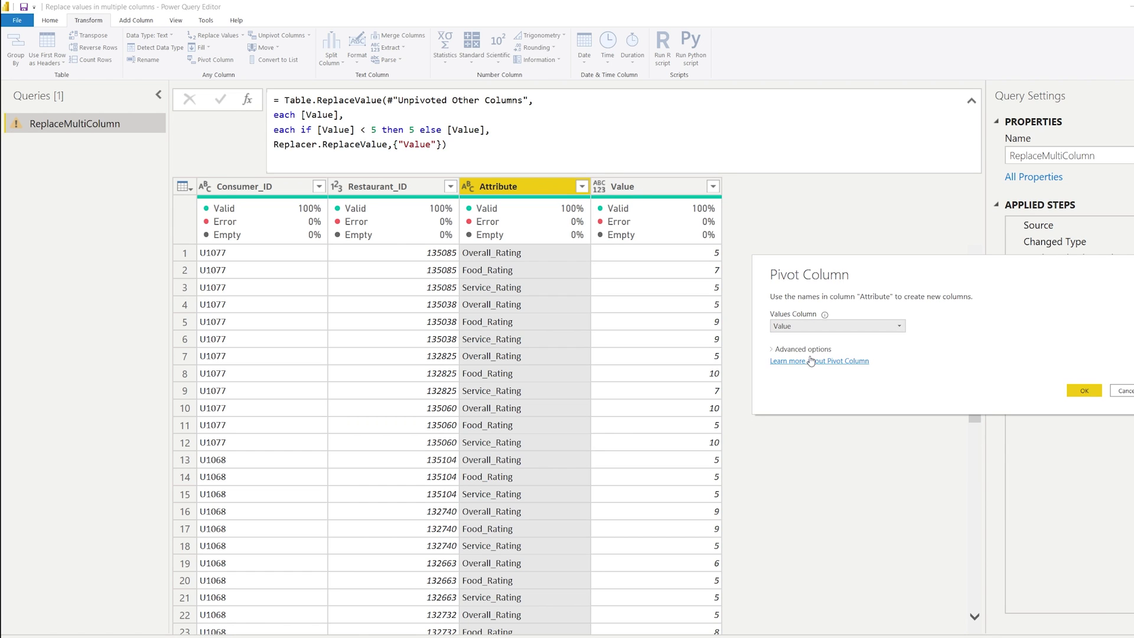
click(1087, 392)
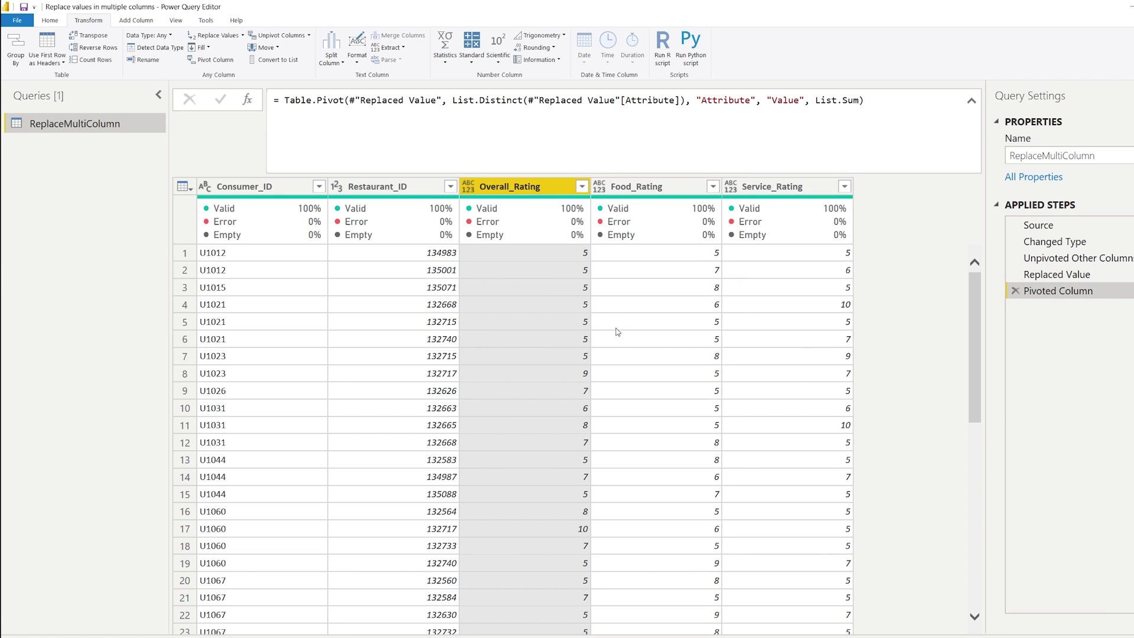
scroll(695, 304, down, 9)
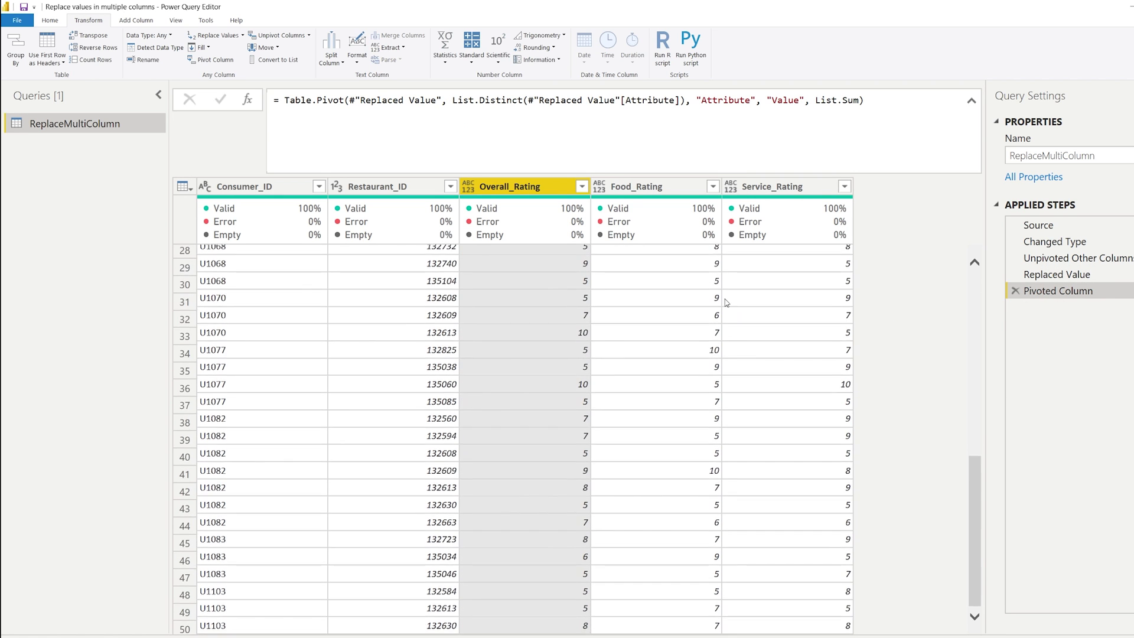
scroll(637, 362, up, 9)
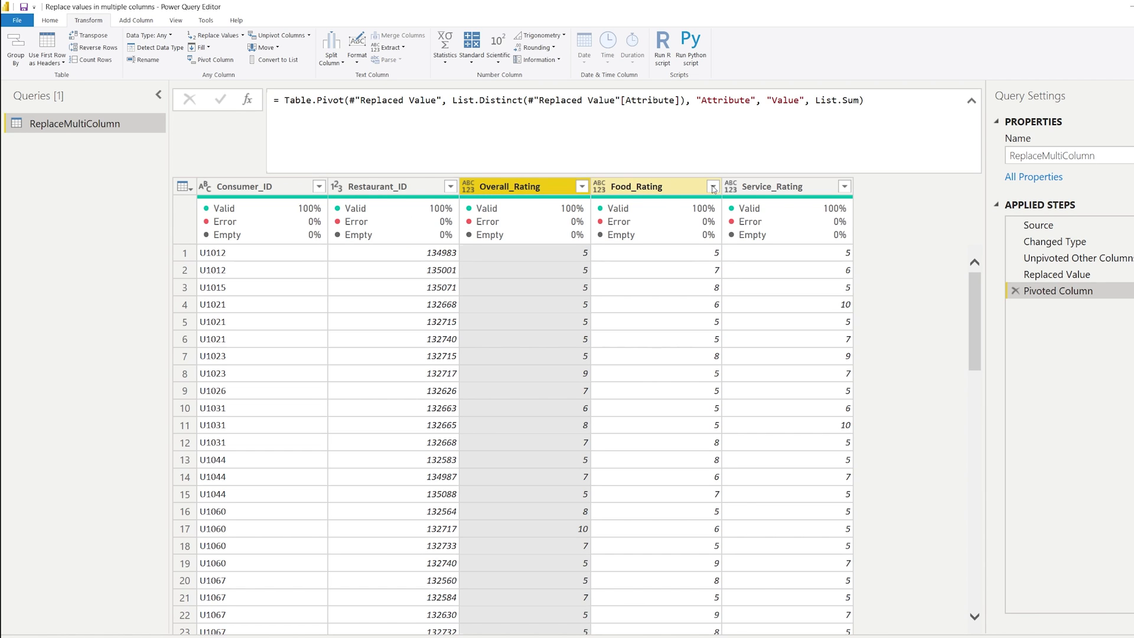
key(Left)
key(Left)
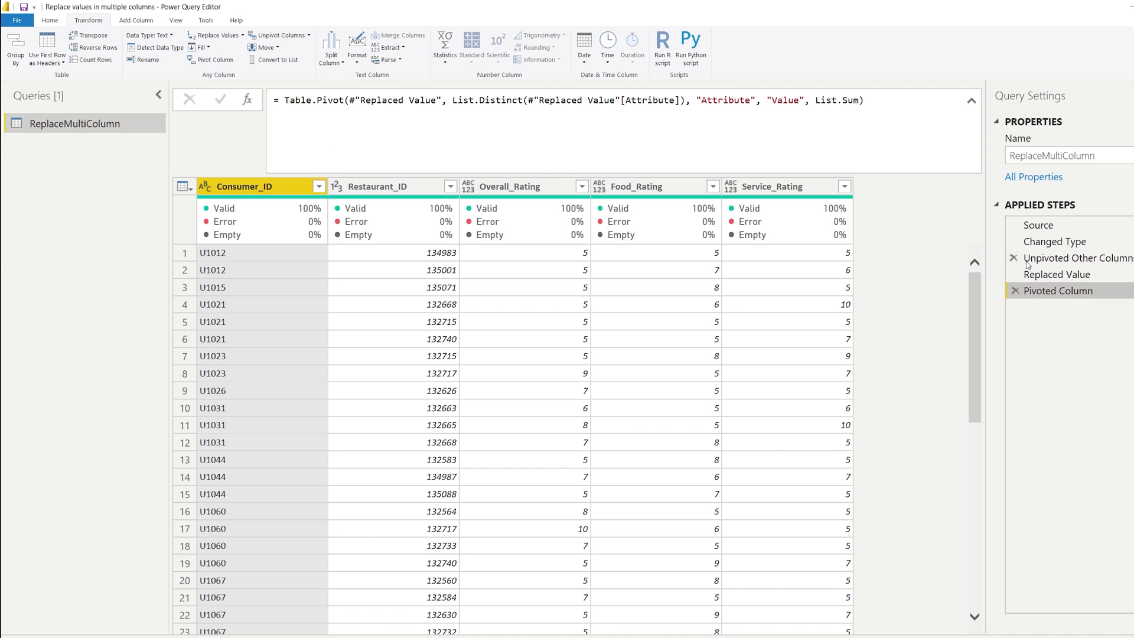
- Add a custom step = Value.ReplaceType(#"Pivoted Column", Value.Type(#"Changed Type"))
click(252, 104)
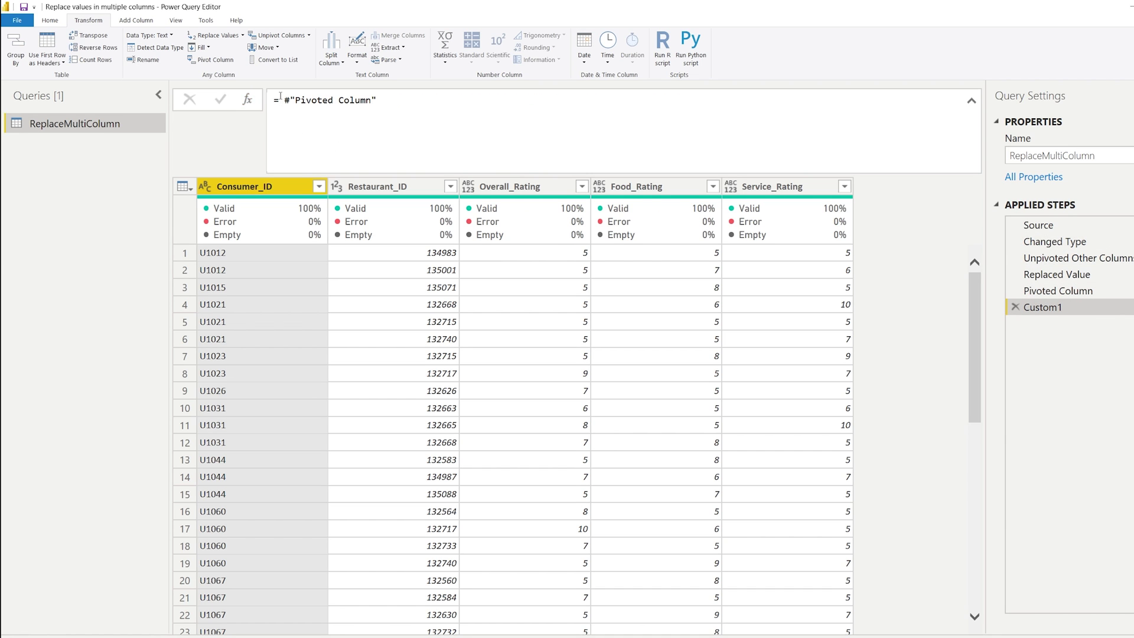
click(281, 96)
text(Vale)
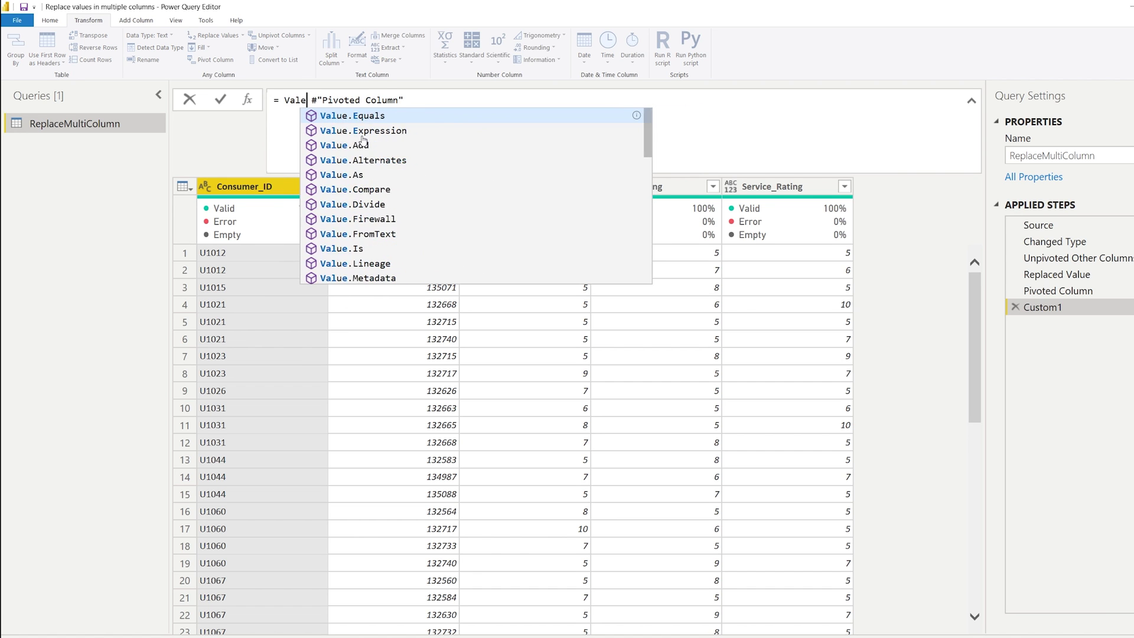
key(BackSpace)
text(ue.ReplaceT)
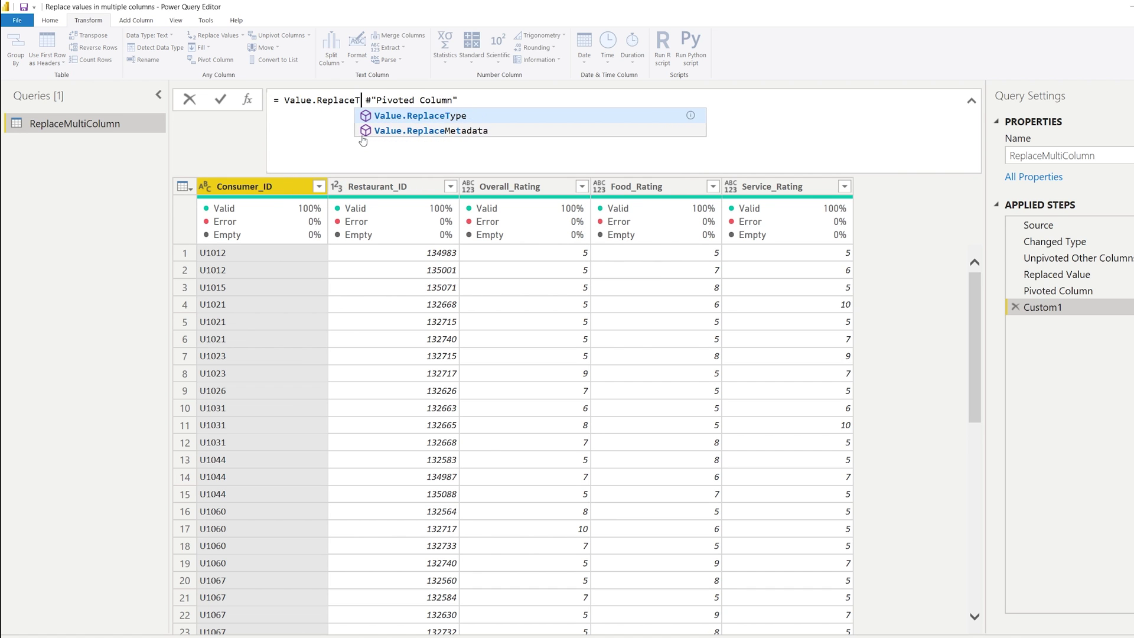
text(ype()
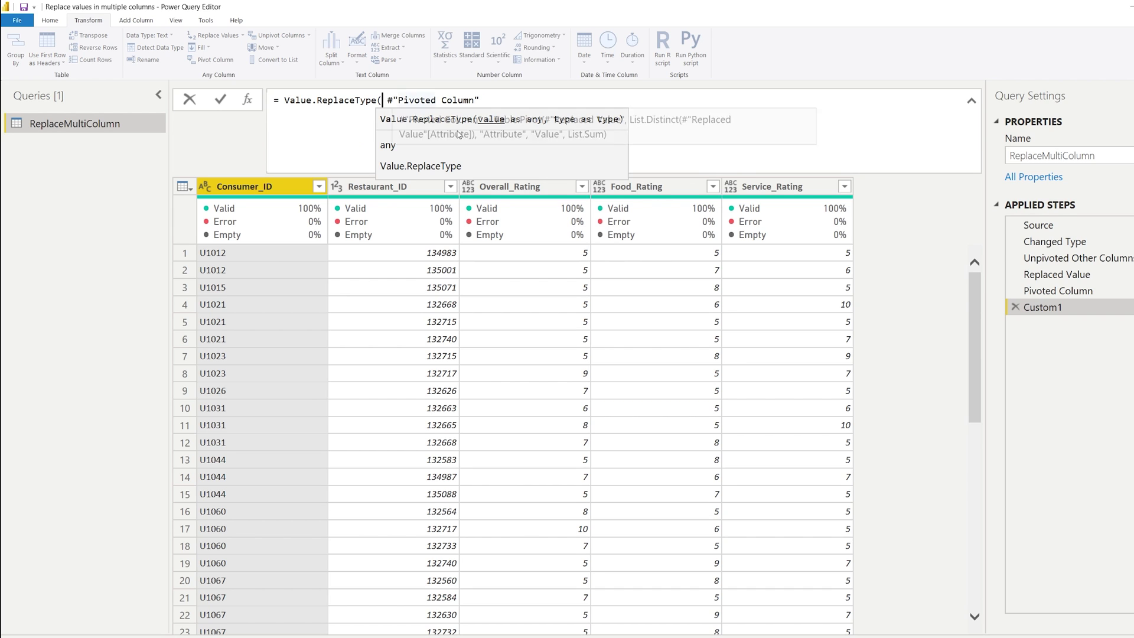
click(523, 99)
text(, Value)
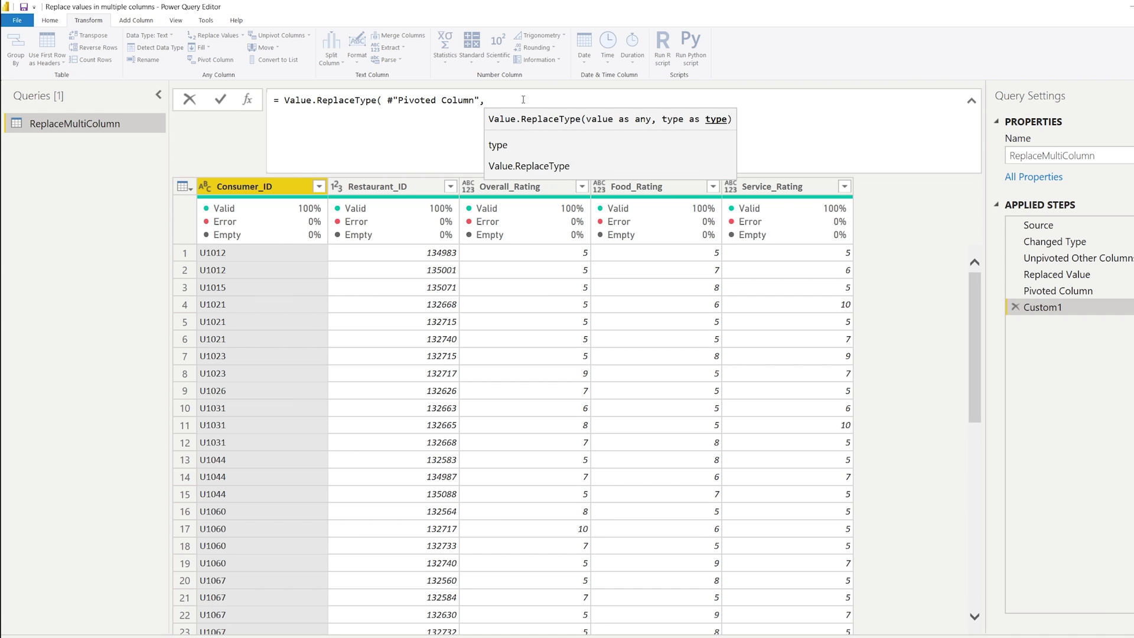
text(.Type()
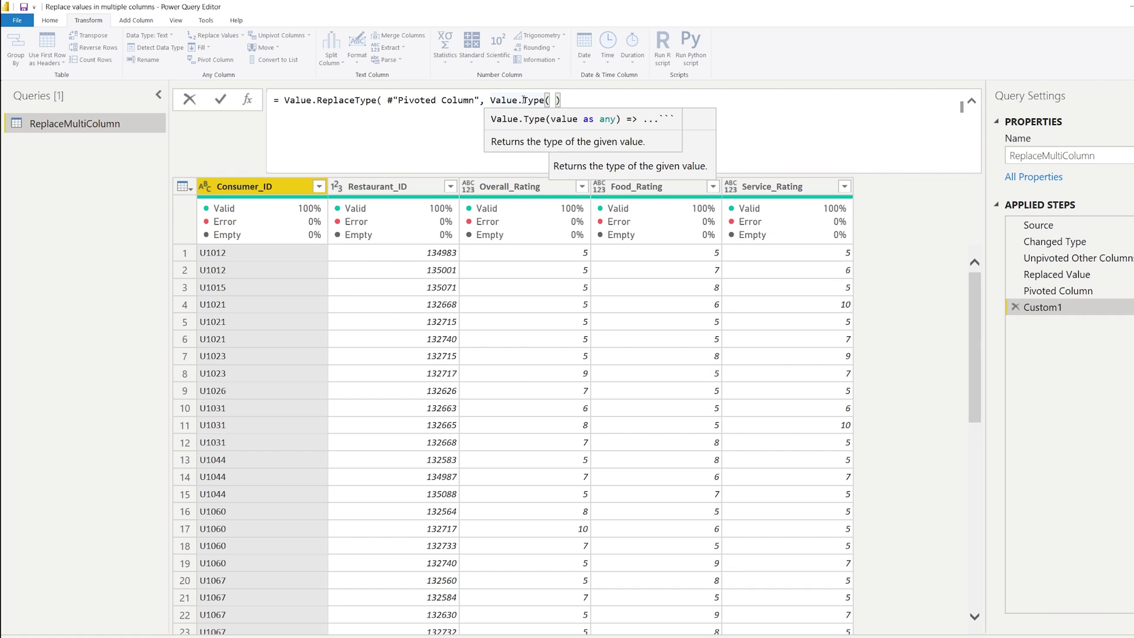
text( #chan)
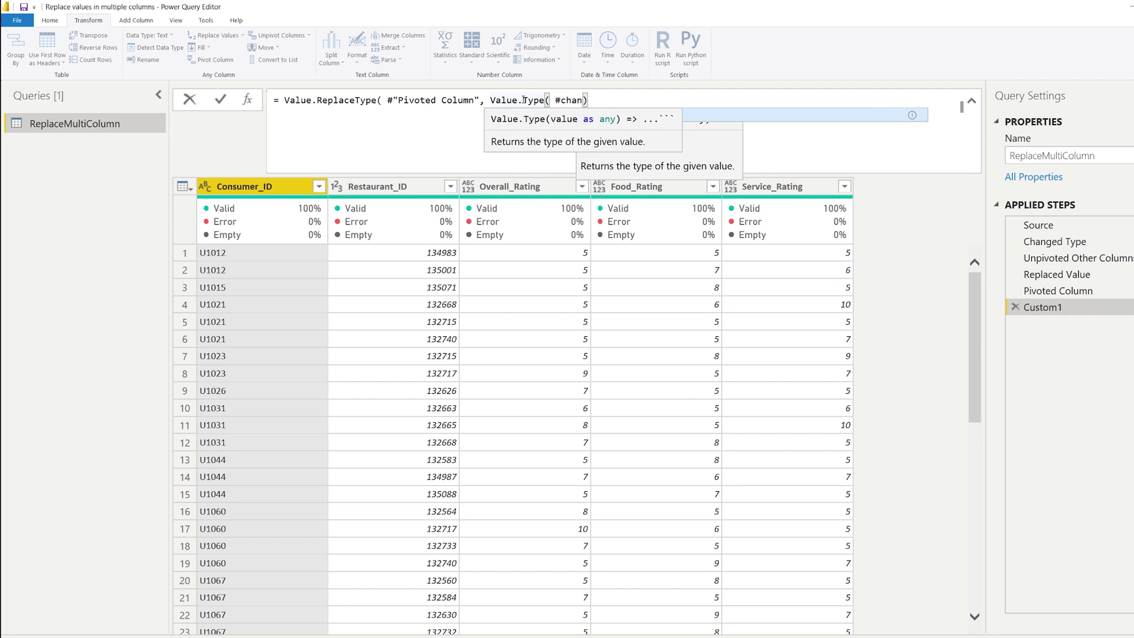
click(675, 116)
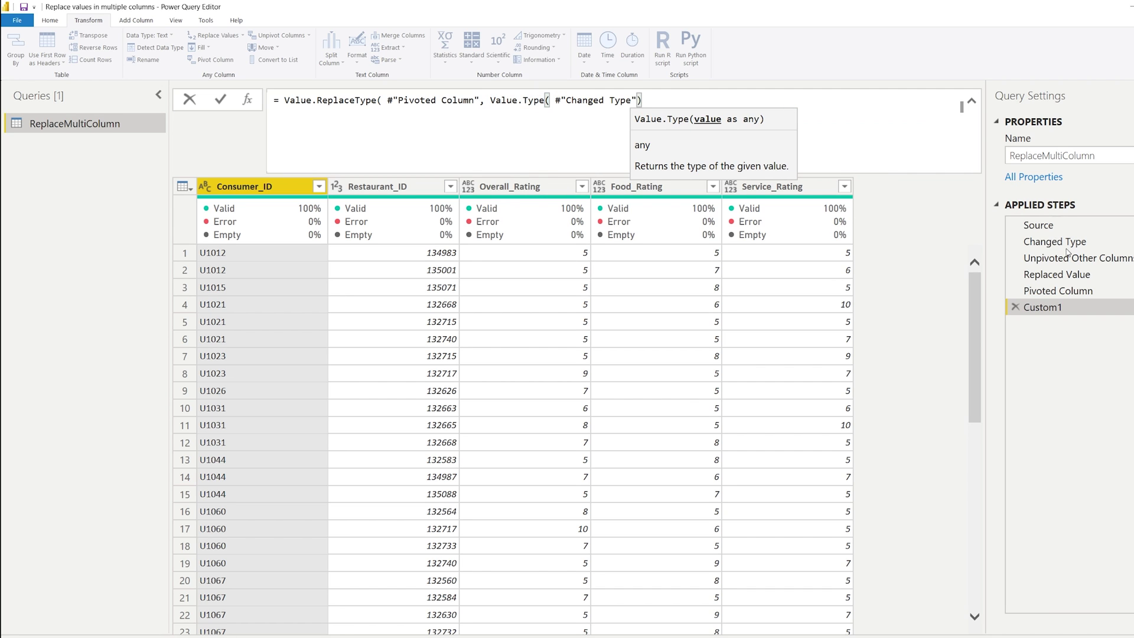
key(End)
text())
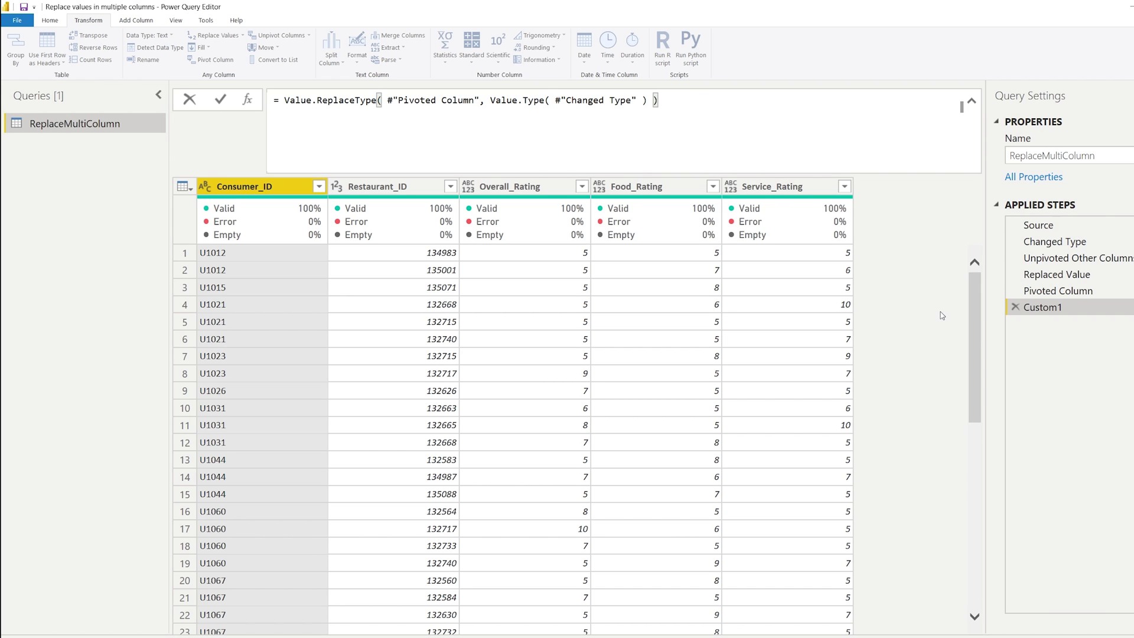
key(Return)
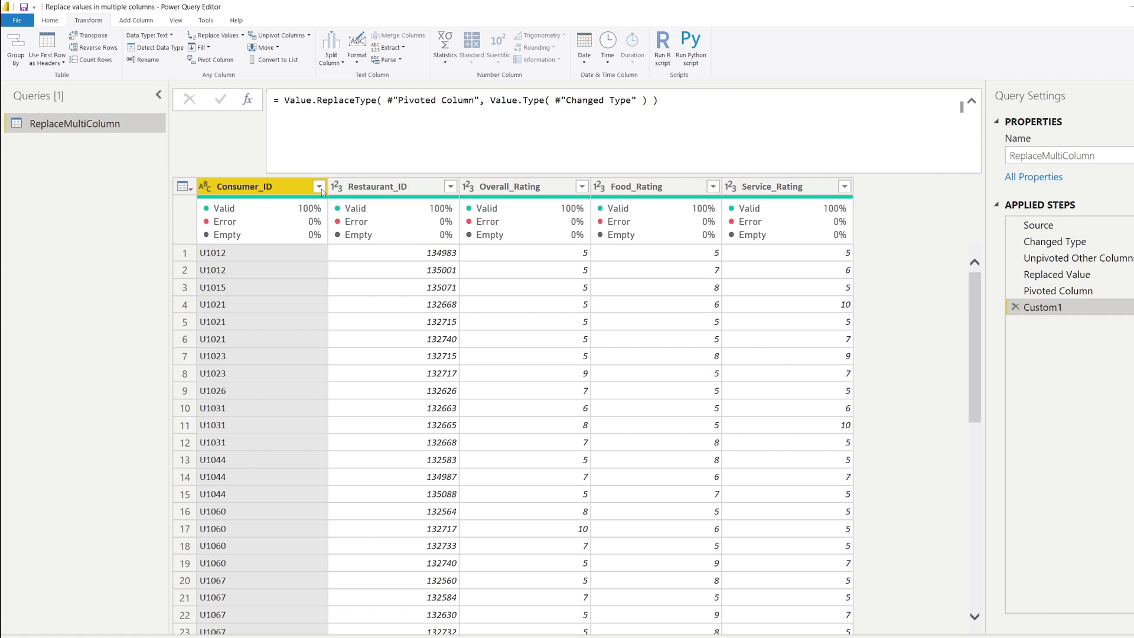